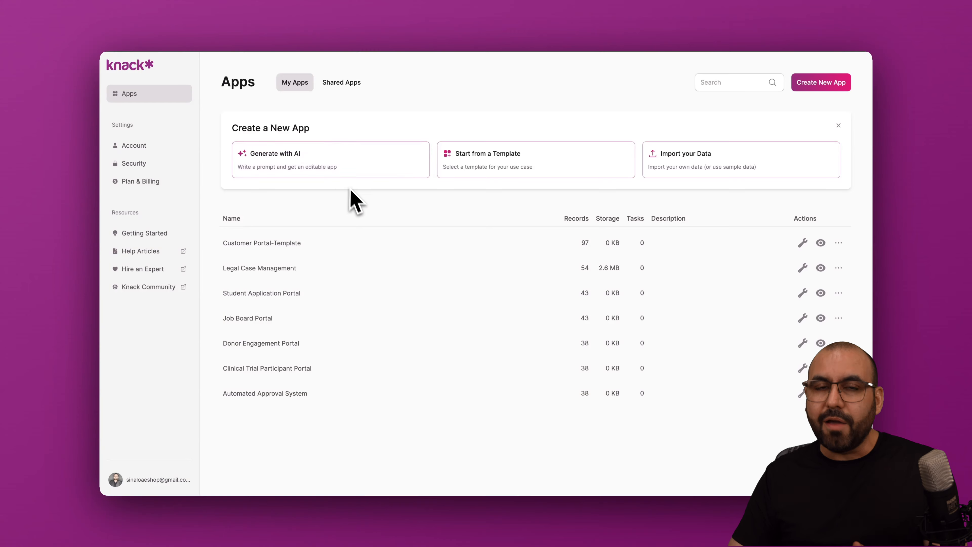
- Look through the Healthcare app templates and the data import option for creating a new app
left_click(582, 183)
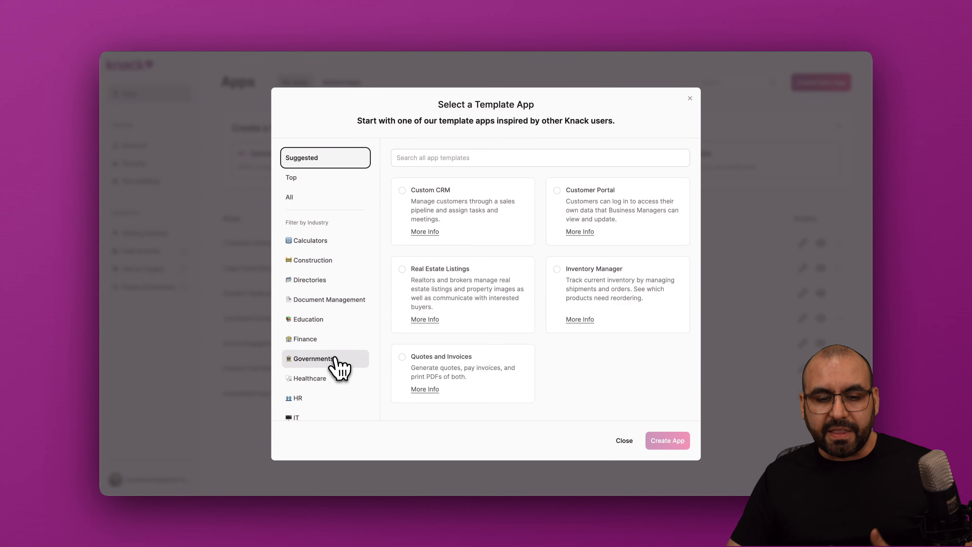
scroll(343, 403, "down", 3)
left_click(323, 286)
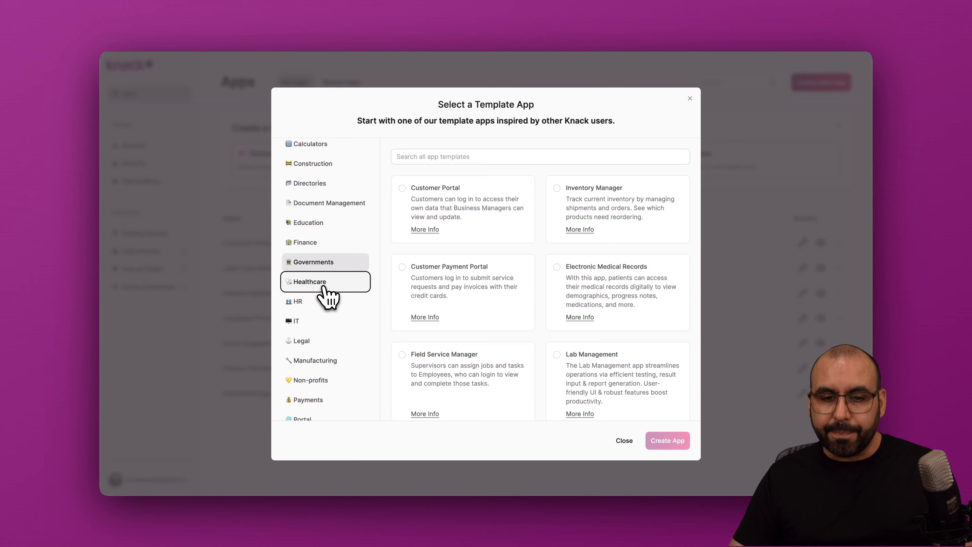
left_click(690, 98)
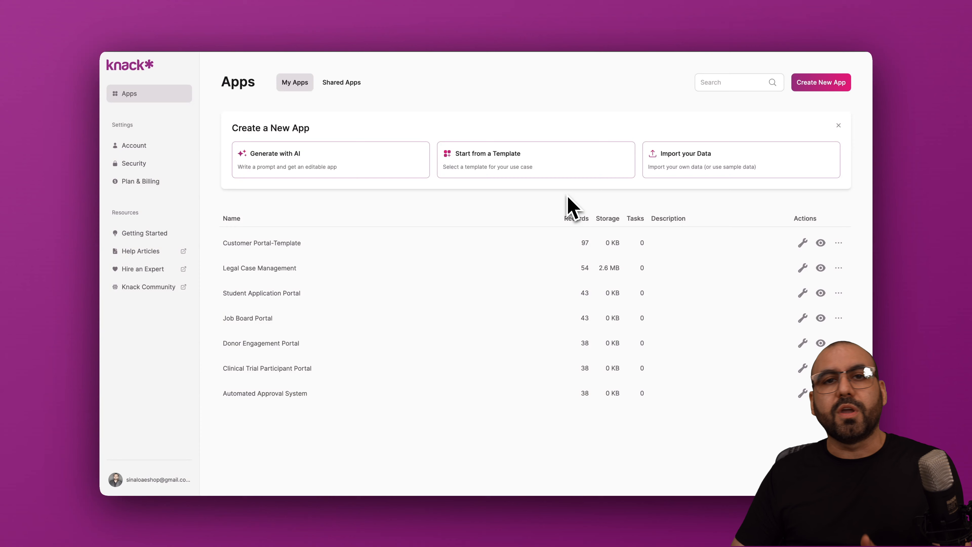
left_click(670, 170)
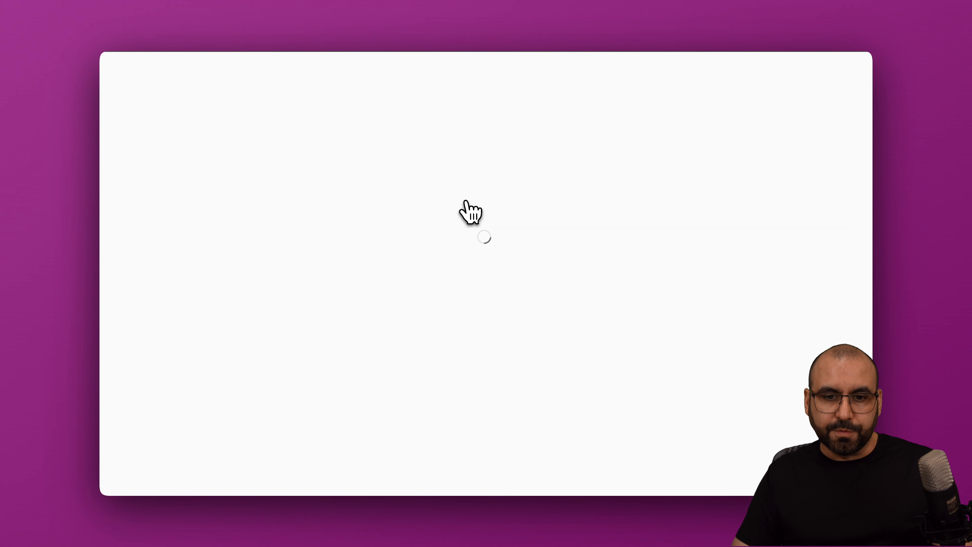
- Generate an AI app from the prepared prompt for an internal resource hub with search, version control and permissions, and open it in the builder
left_click(345, 172)
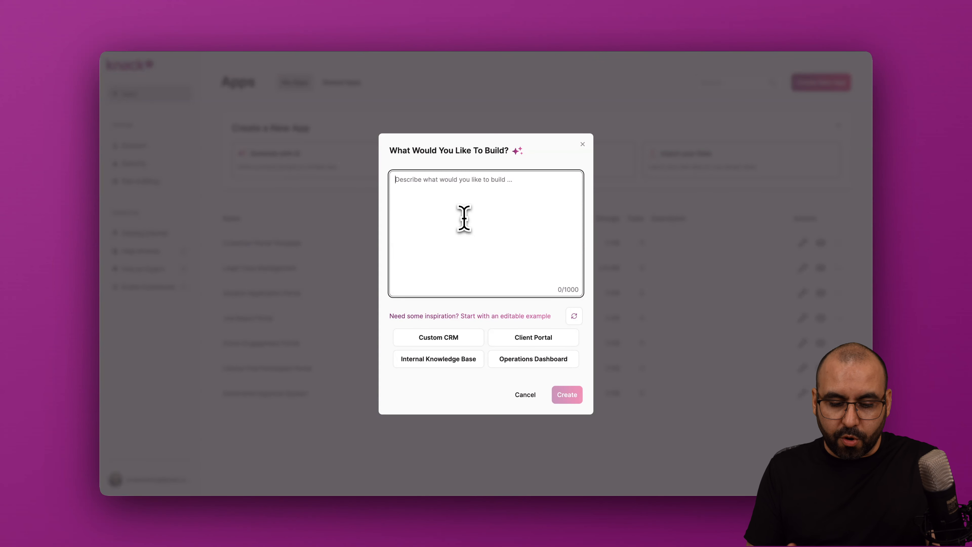
key("ctrl+v")
scroll(464, 218, "up", 3)
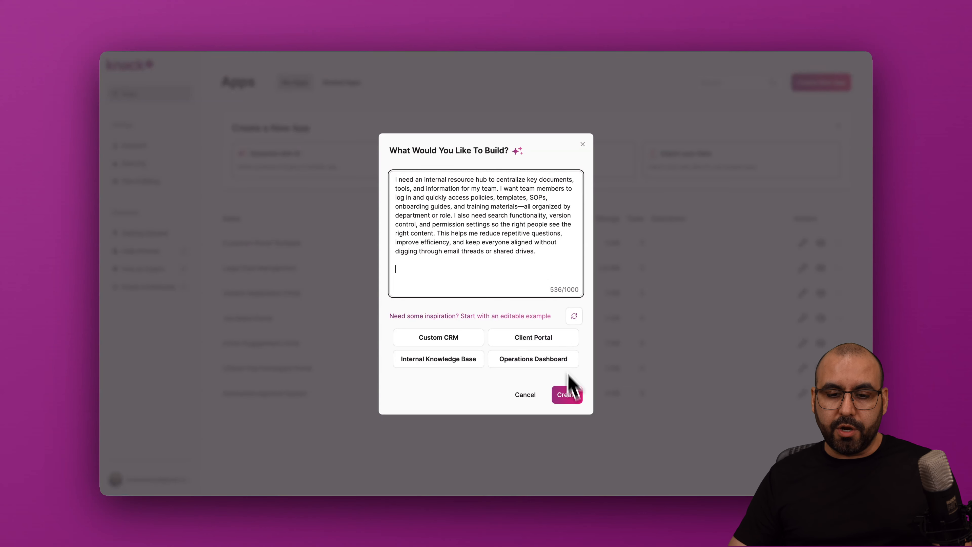
left_click(568, 394)
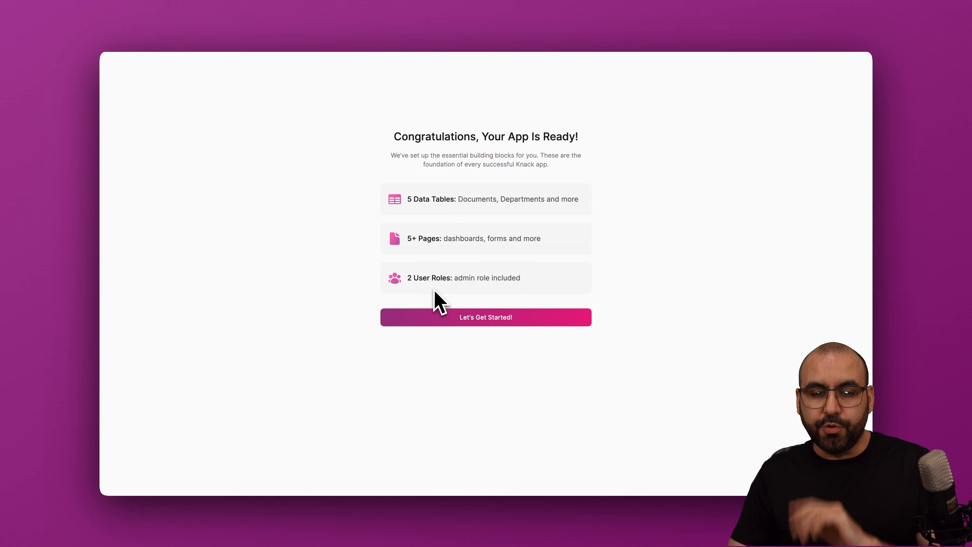
left_click(486, 320)
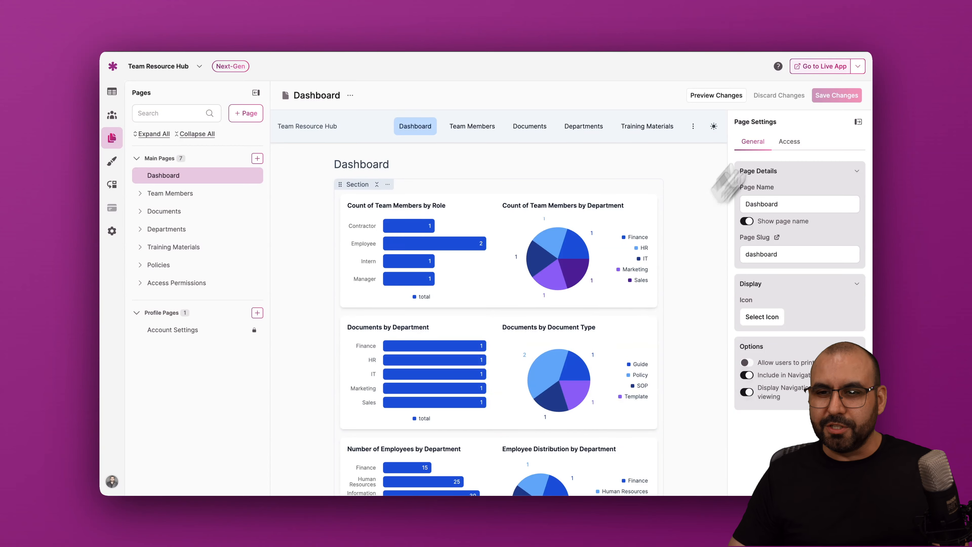
- Review the live app's Dashboard, Team Members, Documents, Departments, Training Materials and Policies pages
left_click(823, 67)
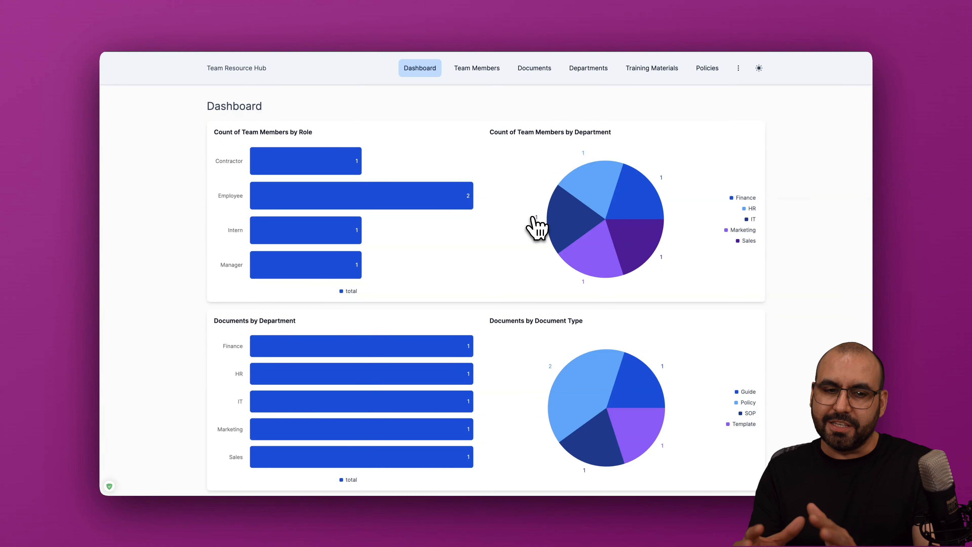
left_click(476, 72)
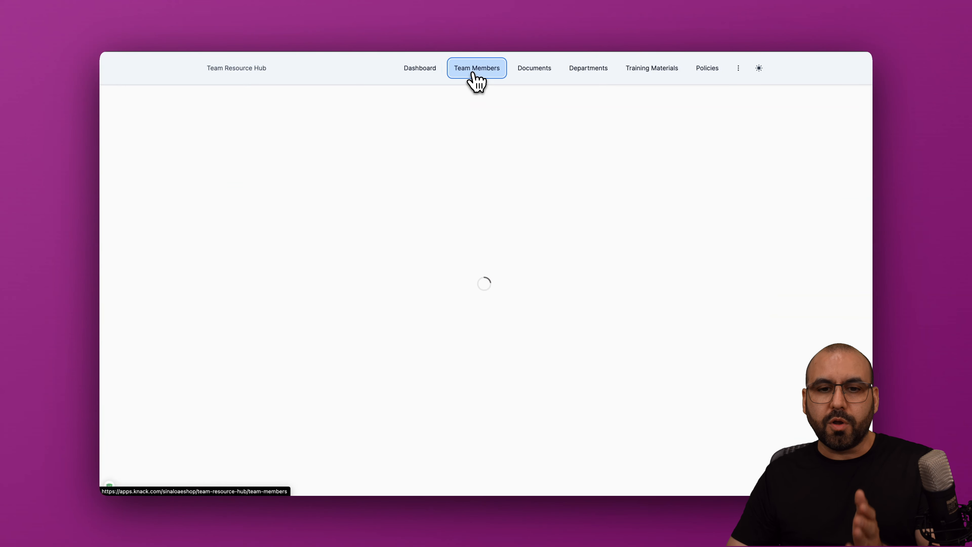
scroll(413, 290, "down", 5)
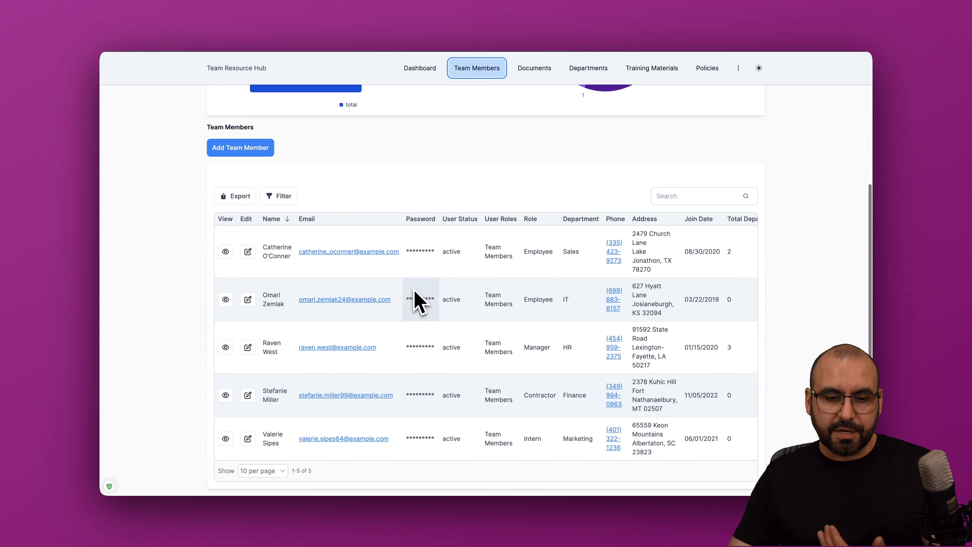
scroll(414, 290, "up", 5)
left_click(540, 71)
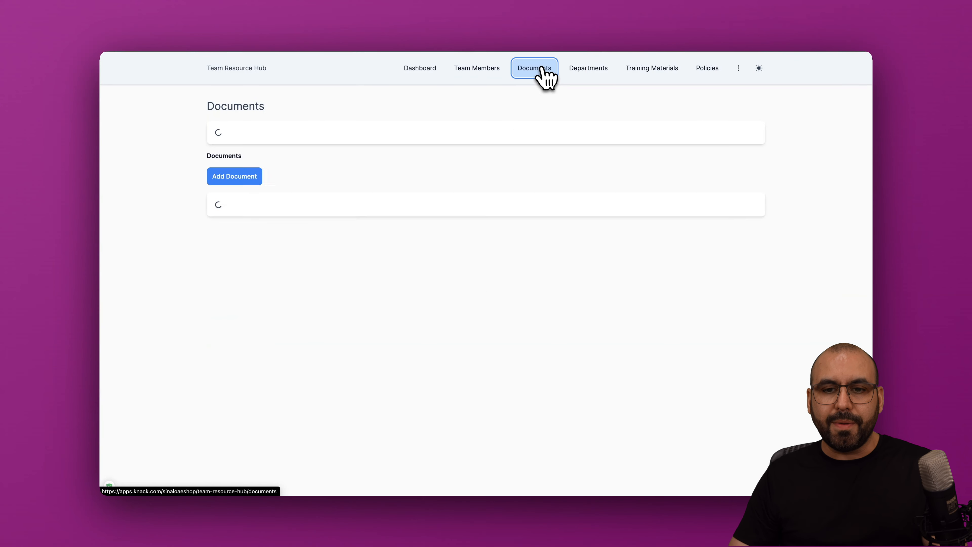
left_click(600, 76)
left_click(668, 75)
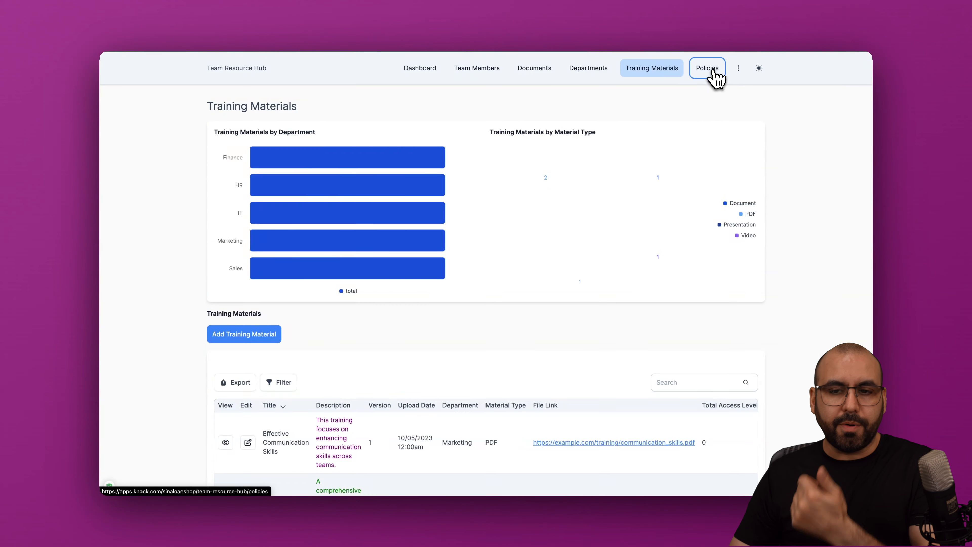
left_click(712, 73)
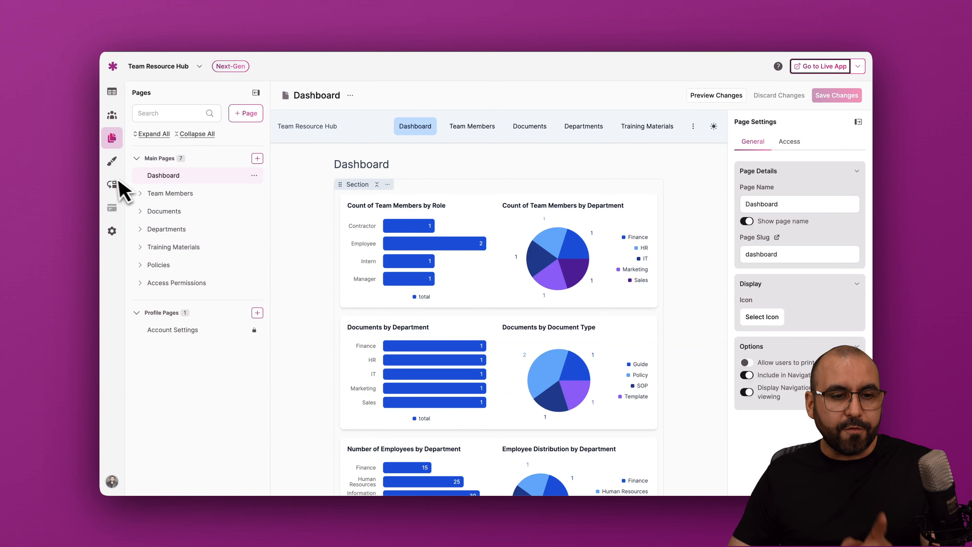
- Examine the Dashboard section's layout options and the general, data display and filtering settings of the team members by role chart
left_click(420, 185)
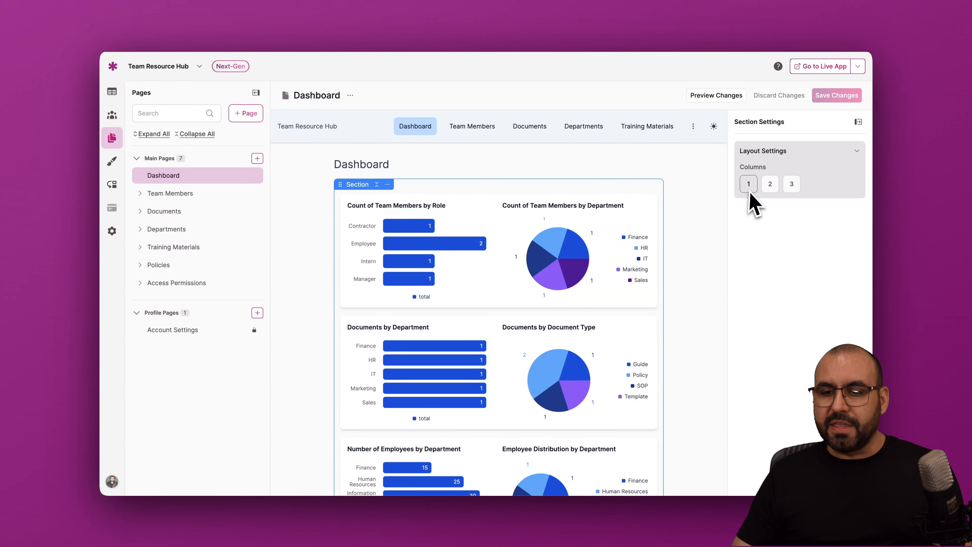
left_click(424, 242)
left_click(453, 259)
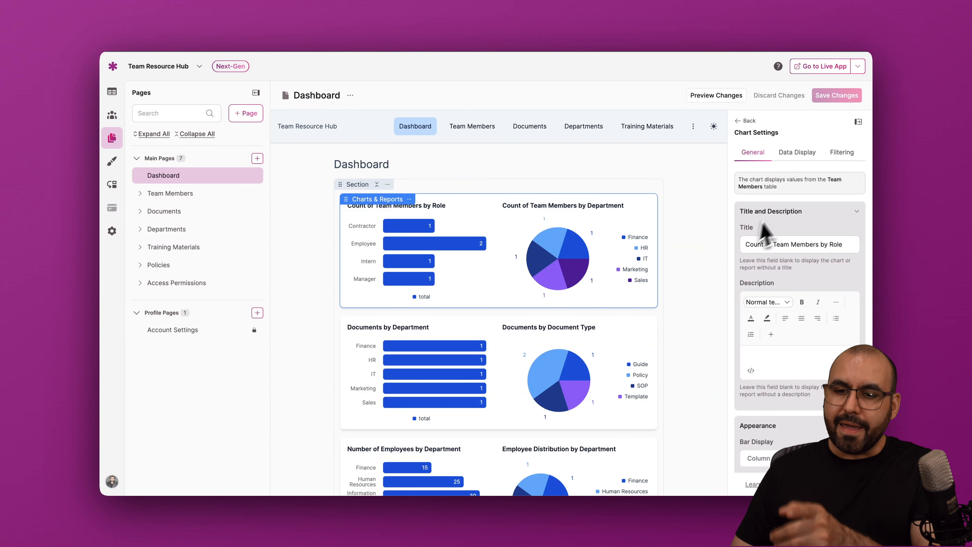
scroll(783, 217, "down", 5)
scroll(787, 199, "up", 5)
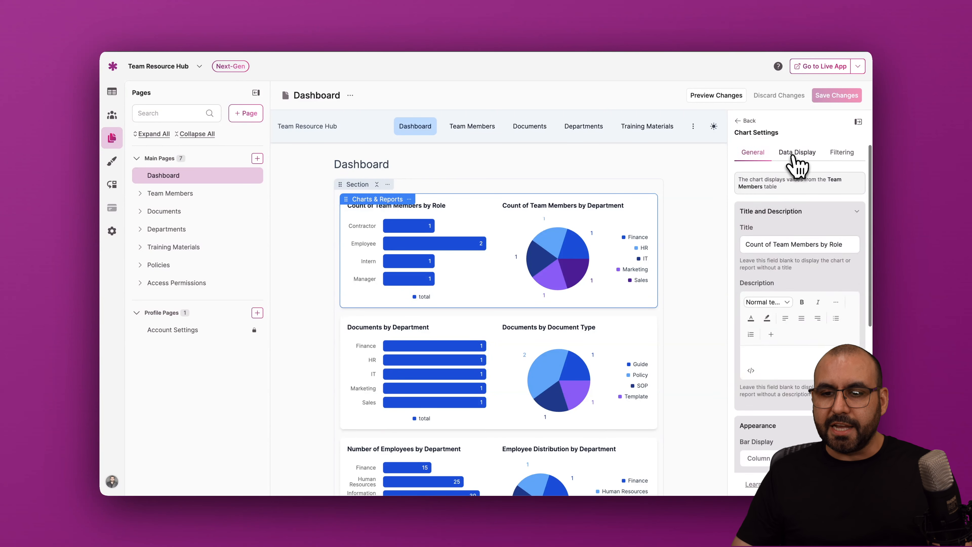
left_click(797, 152)
left_click(843, 153)
left_click(753, 152)
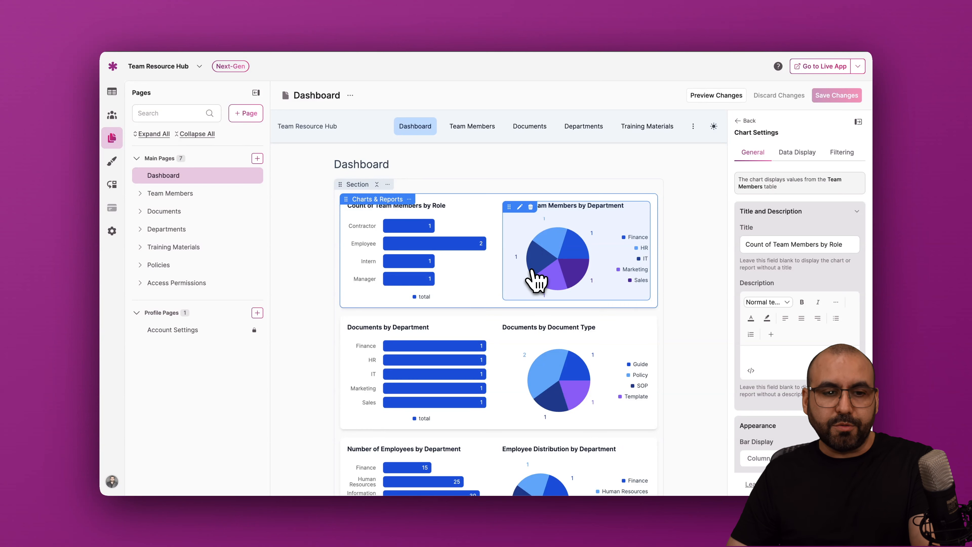
- Protect the Dashboard page with a login that allows new users to register and limits access to the Administrators role
left_click(230, 177)
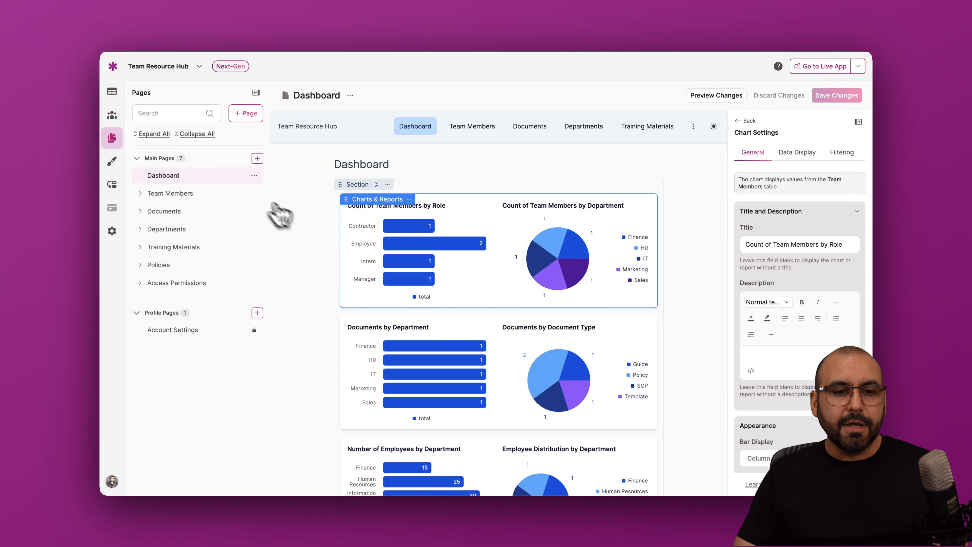
left_click(254, 176)
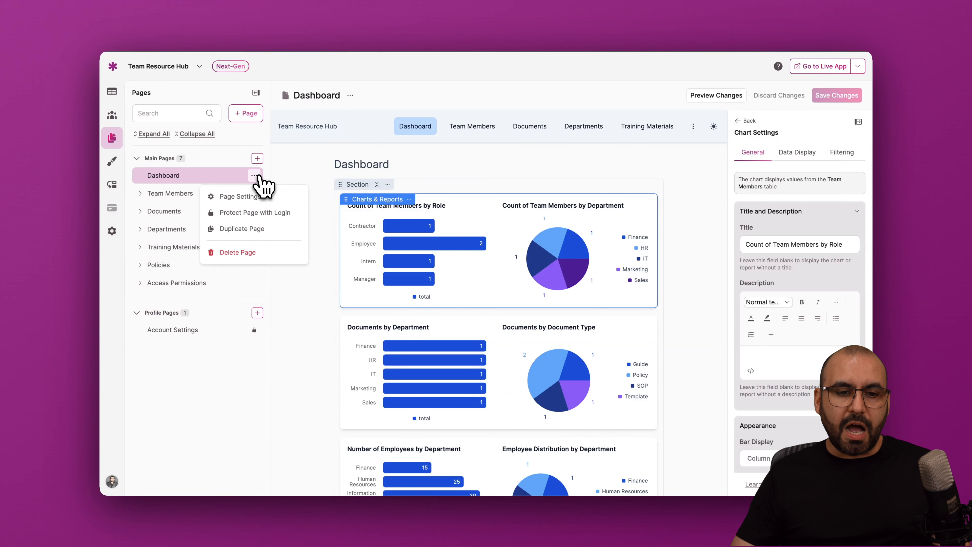
left_click(253, 215)
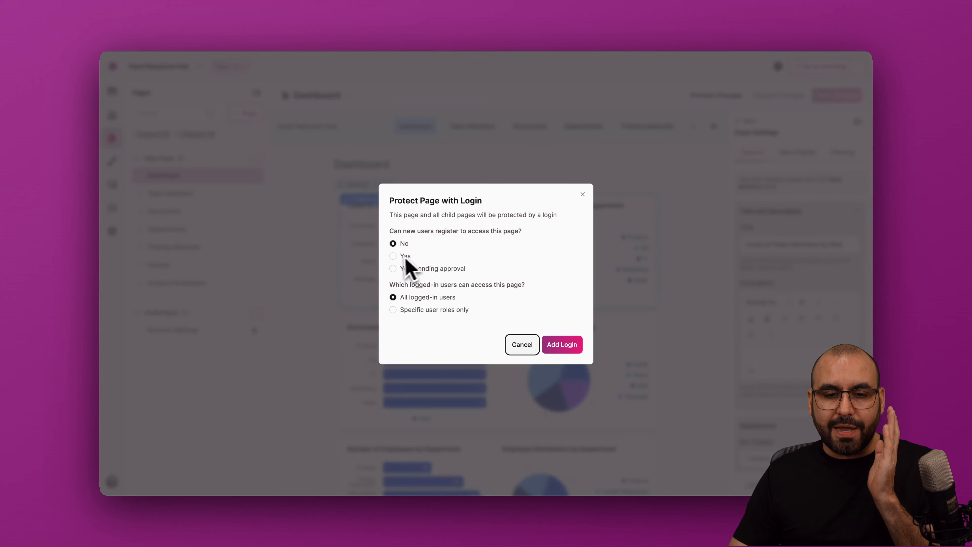
left_click(395, 255)
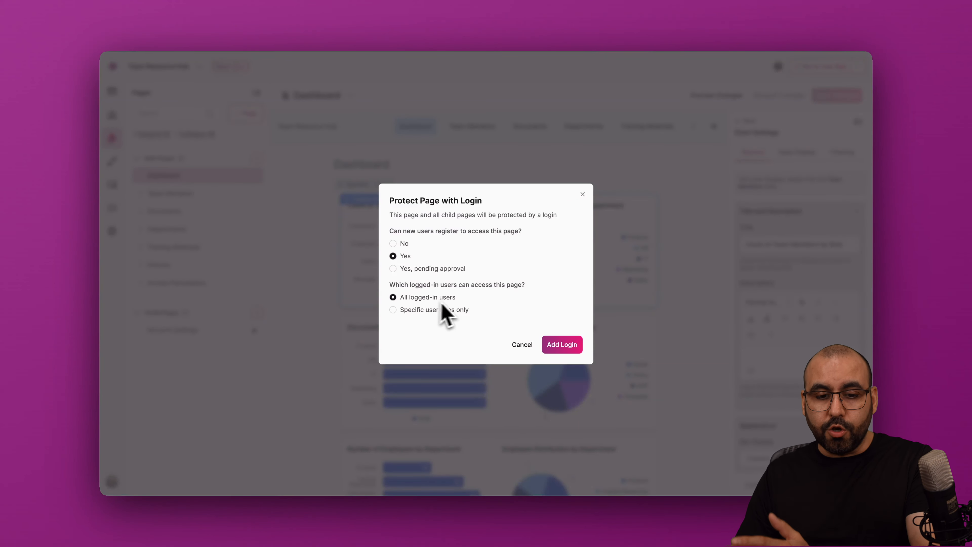
left_click(395, 311)
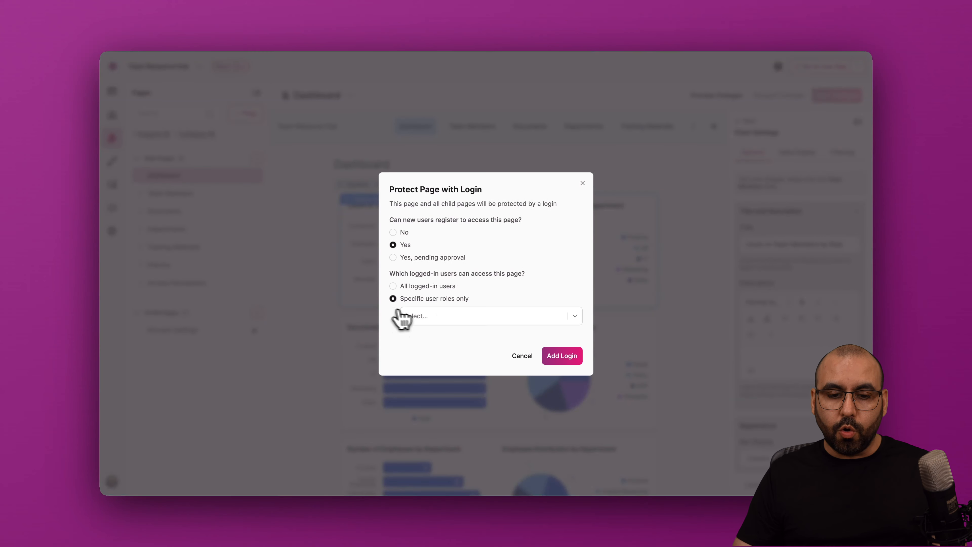
left_click(459, 318)
left_click(429, 381)
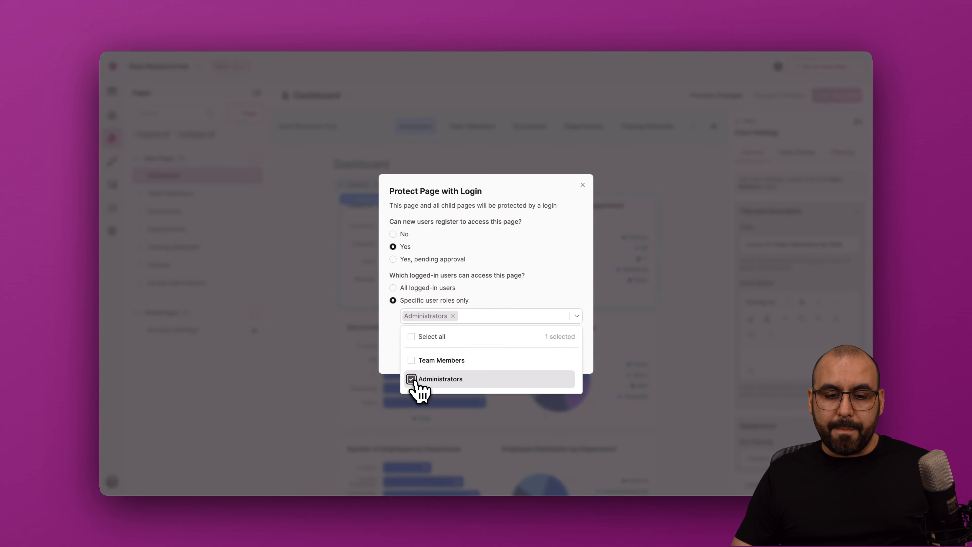
left_click(575, 315)
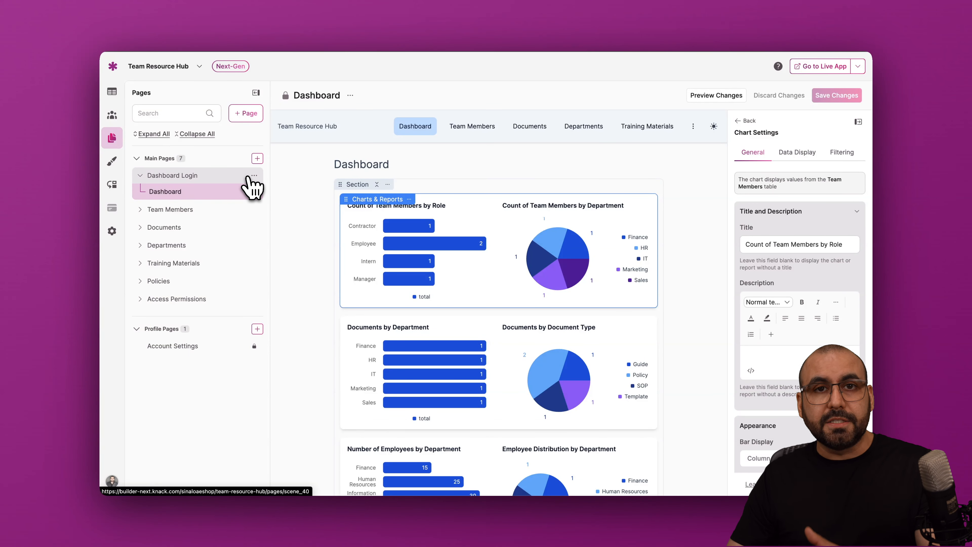
- Set the app's login access to secure individual pages with the same login, save the settings, and return to the Dashboard page
left_click(112, 231)
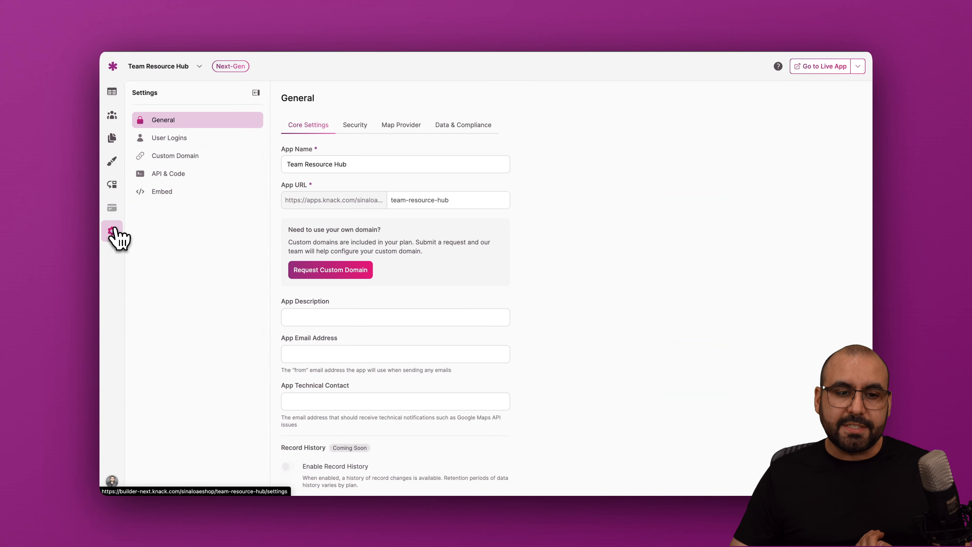
left_click(170, 139)
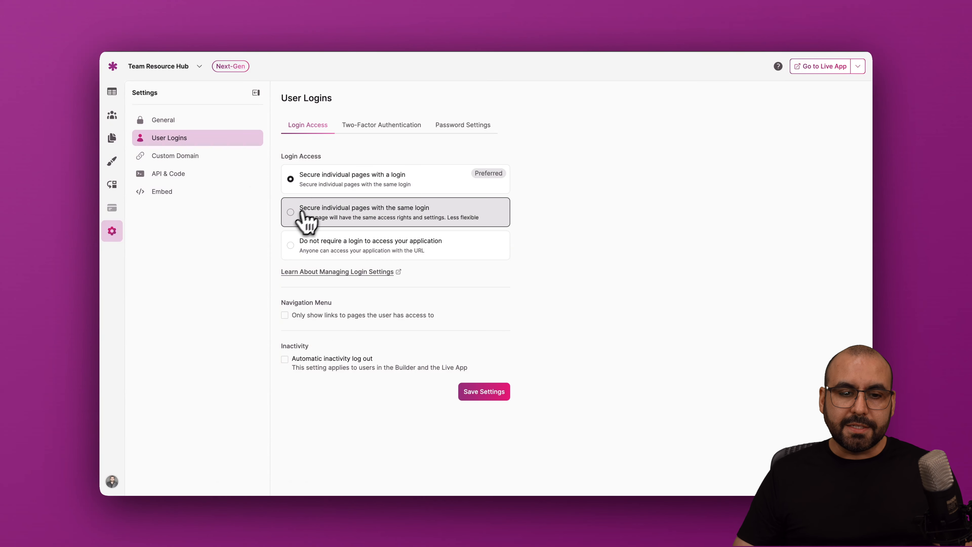
left_click(290, 213)
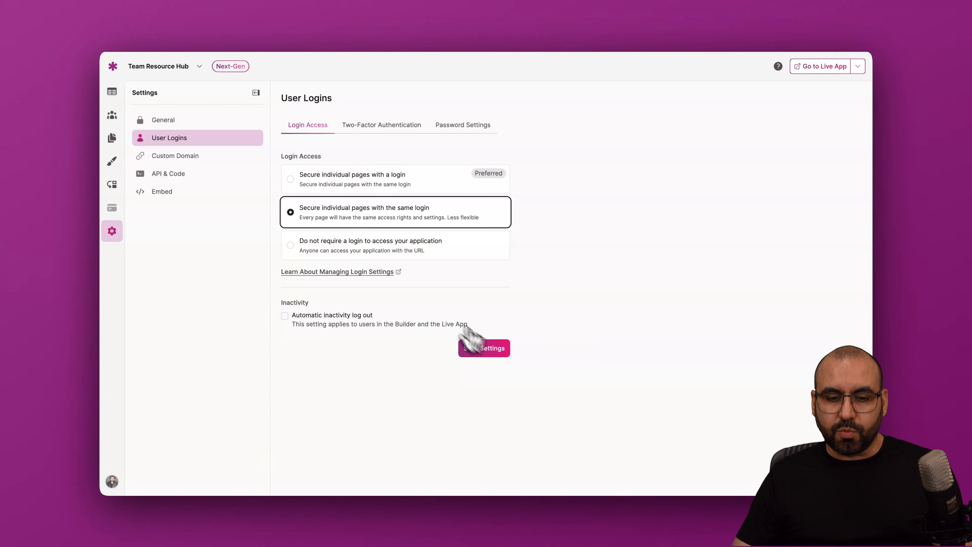
left_click(501, 355)
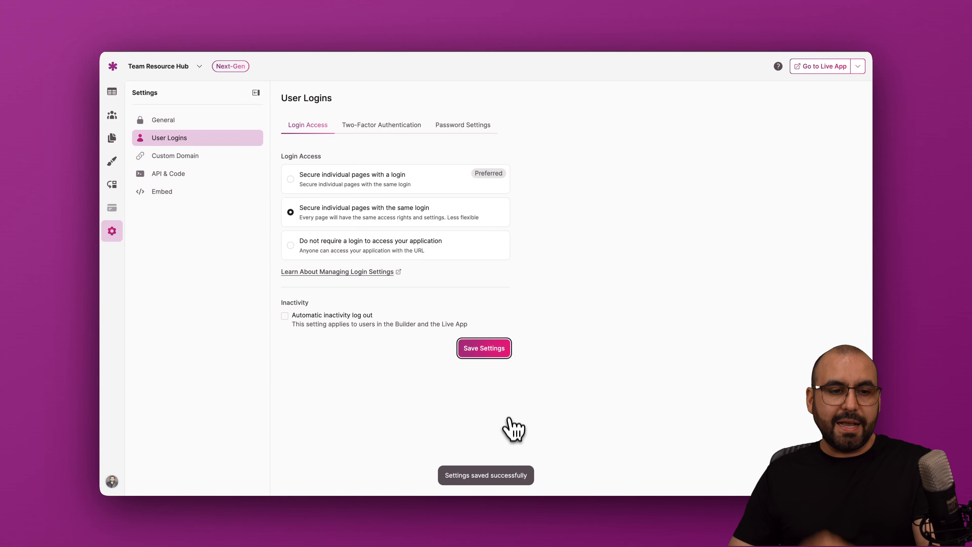
left_click(112, 138)
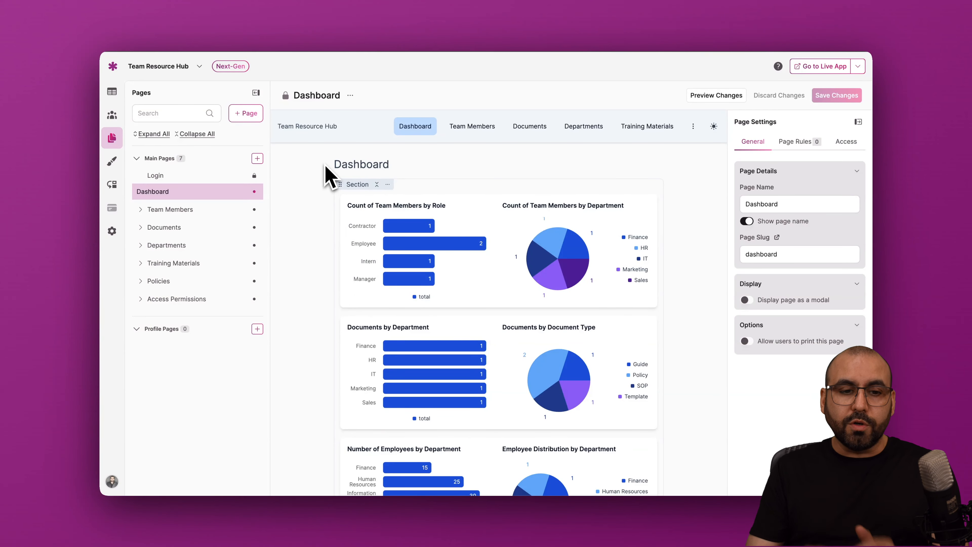
- Examine the app's users and the record fields of the Team Members role
left_click(112, 115)
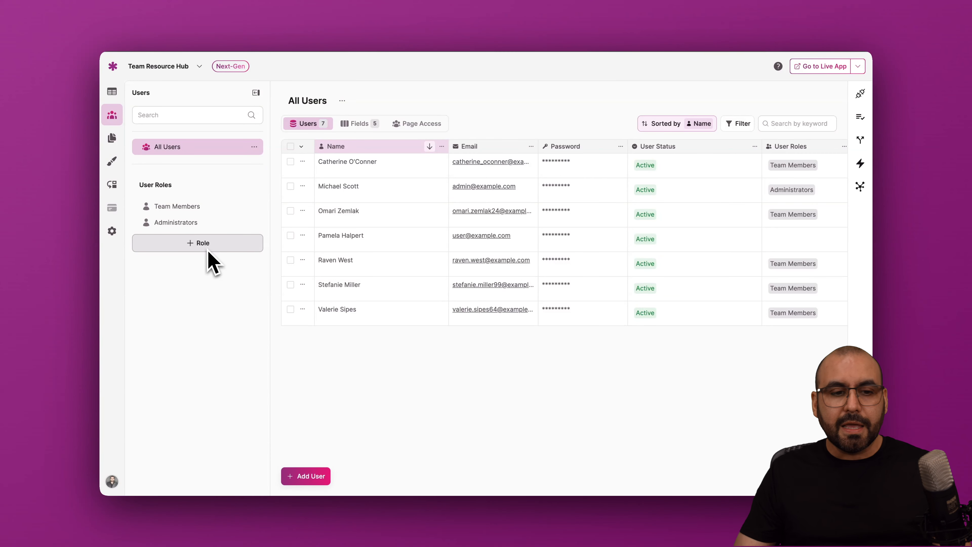
left_click(184, 216)
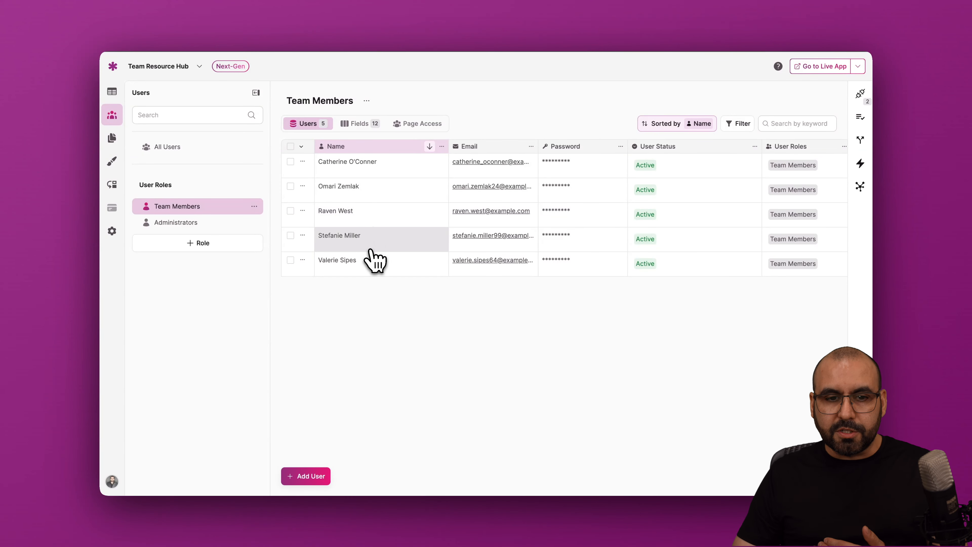
scroll(548, 203, "right", 10)
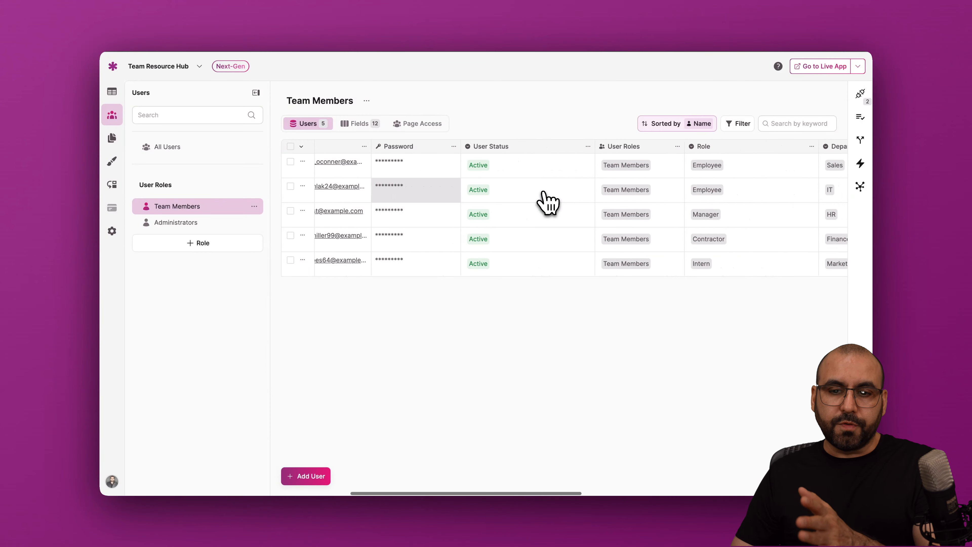
scroll(549, 203, "right", 5)
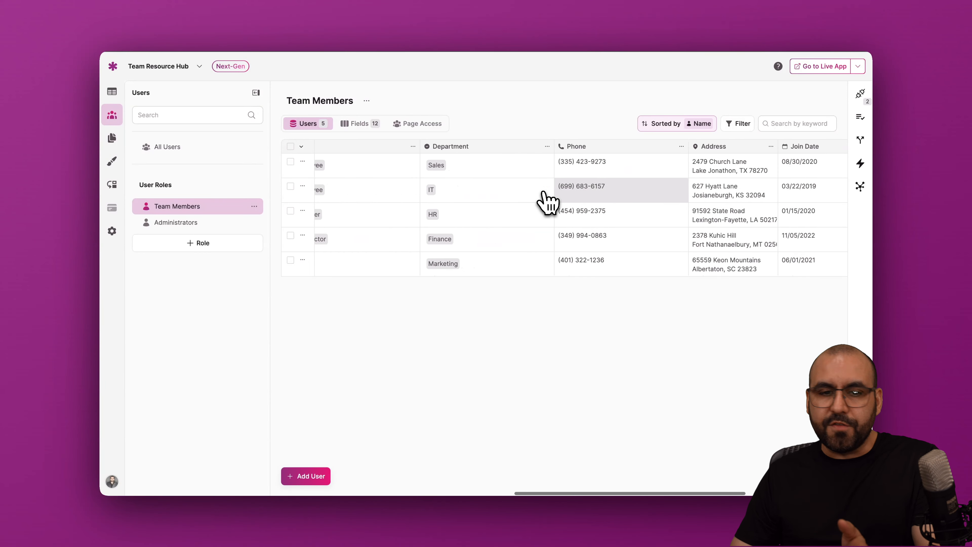
scroll(548, 203, "left", 15)
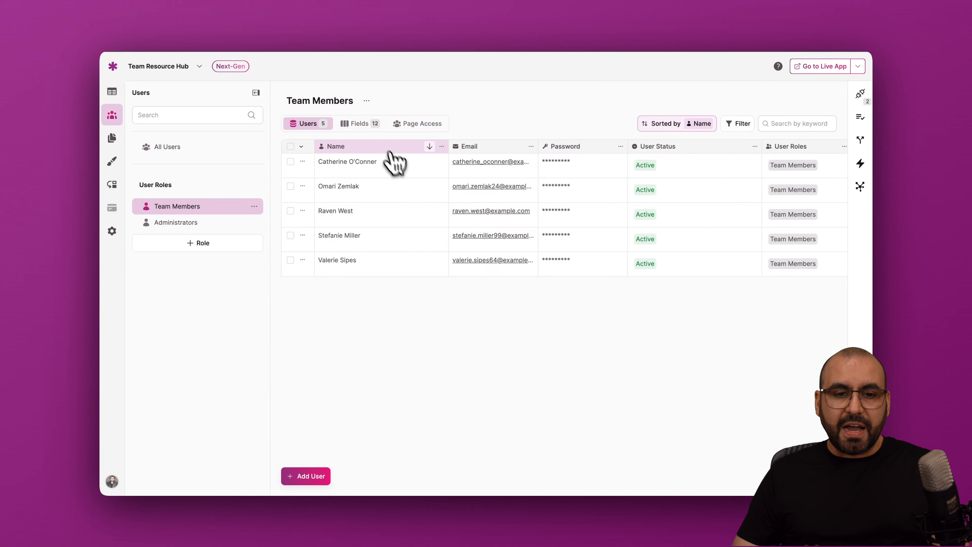
- Examine the Team Members role's fields, the data types available for a new field, and the Department field's options
left_click(369, 127)
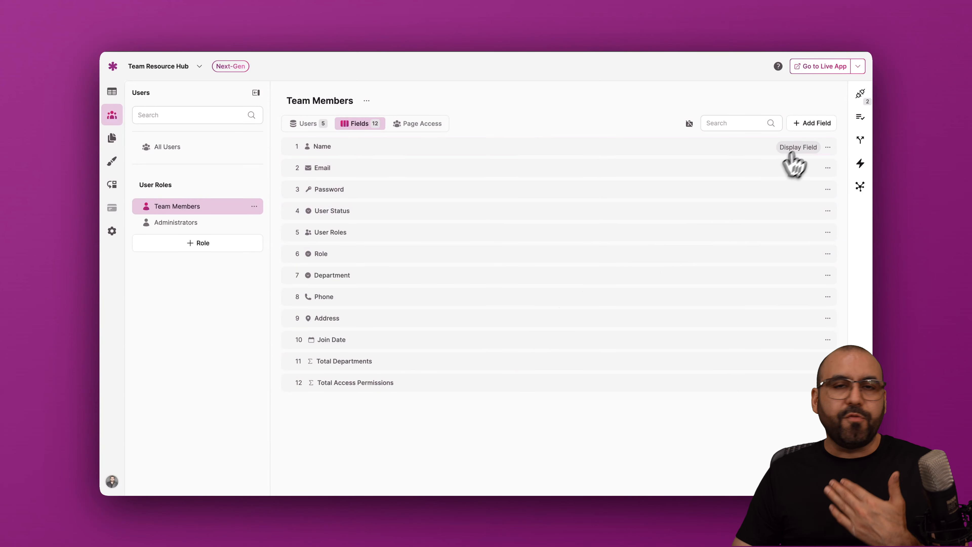
left_click(811, 127)
left_click(427, 261)
scroll(459, 353, "down", 5)
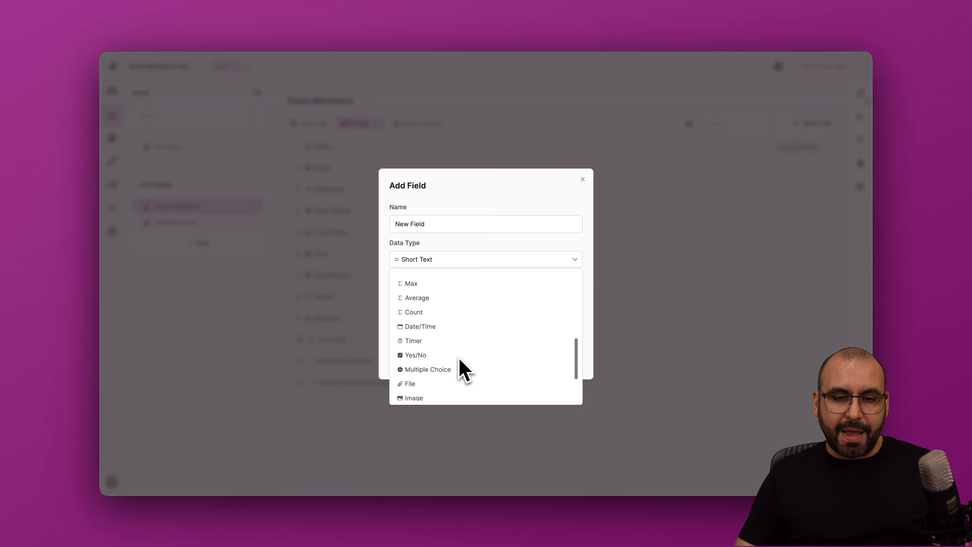
scroll(498, 312, "down", 2)
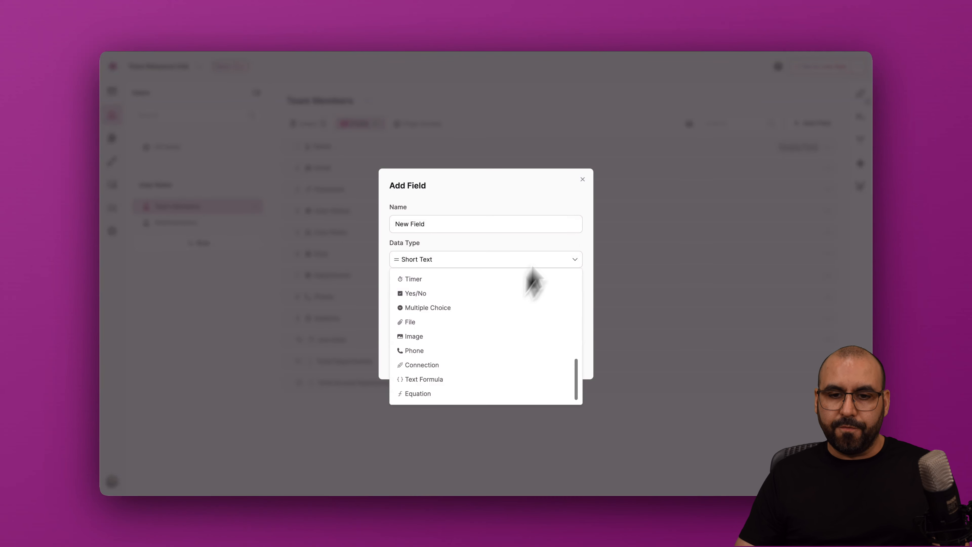
left_click(585, 183)
left_click(582, 180)
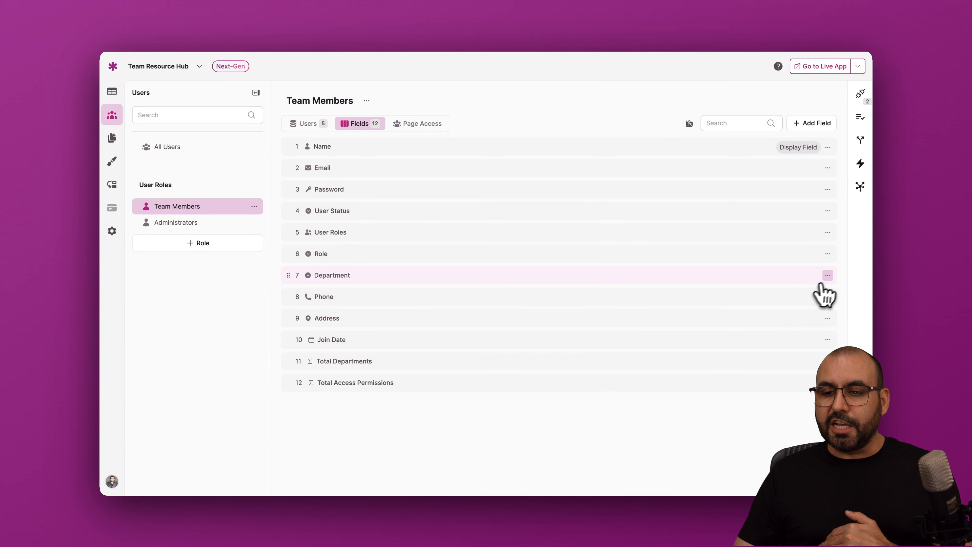
left_click(828, 275)
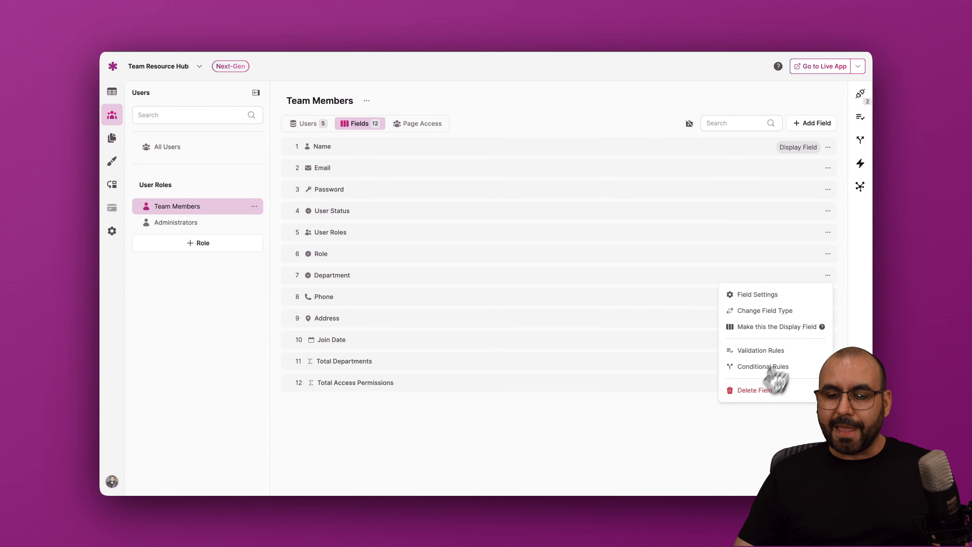
left_click(629, 427)
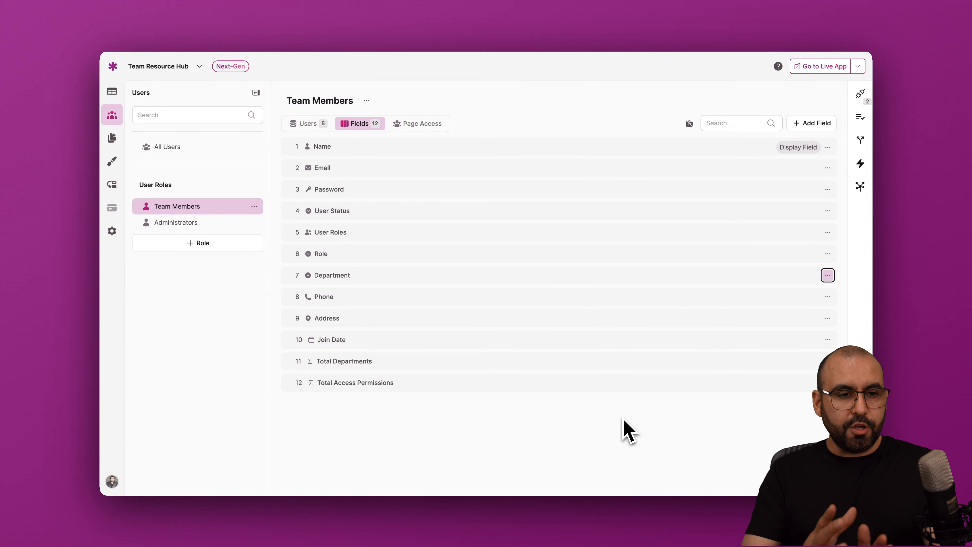
- Examine the Team Members connections and preview a new connection to the Departments table with its connection types, without adding it
left_click(861, 94)
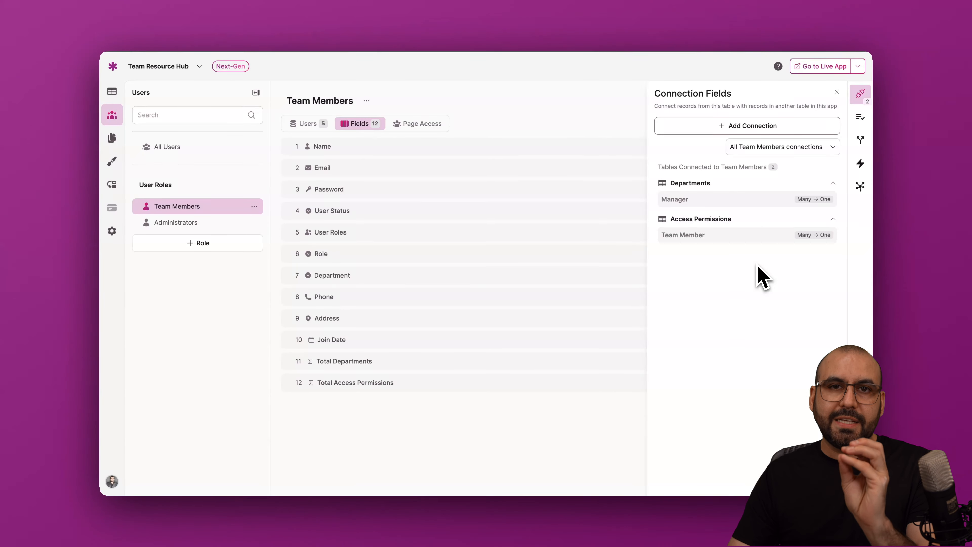
left_click(725, 128)
left_click(410, 225)
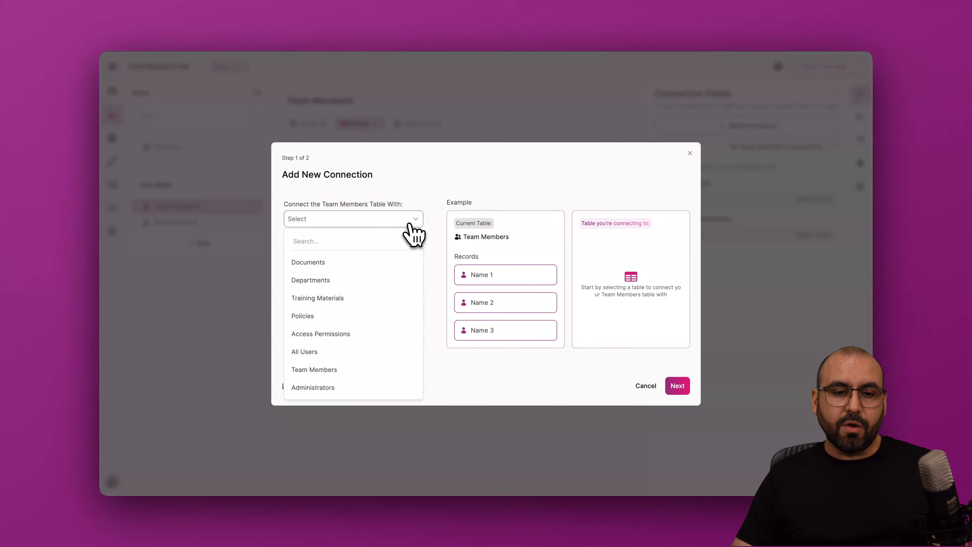
left_click(323, 279)
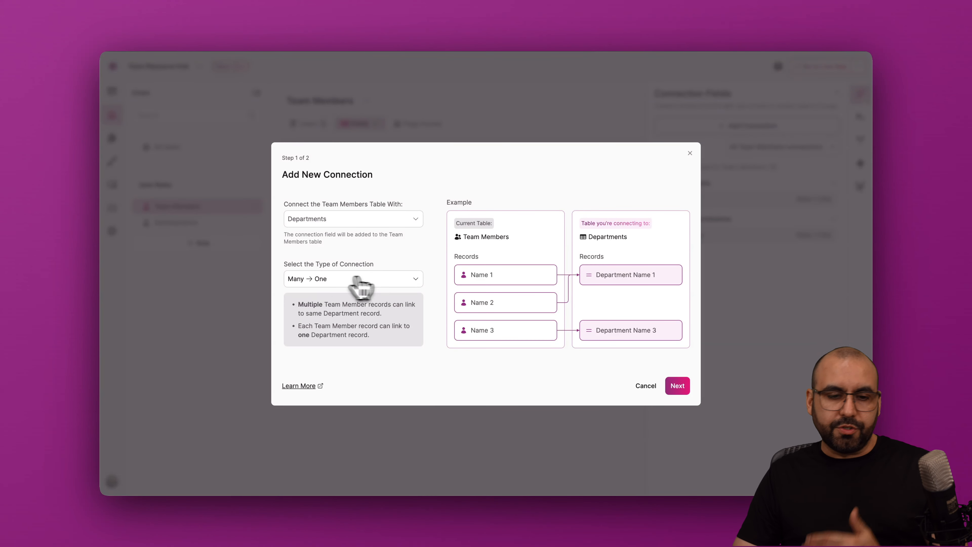
left_click(367, 283)
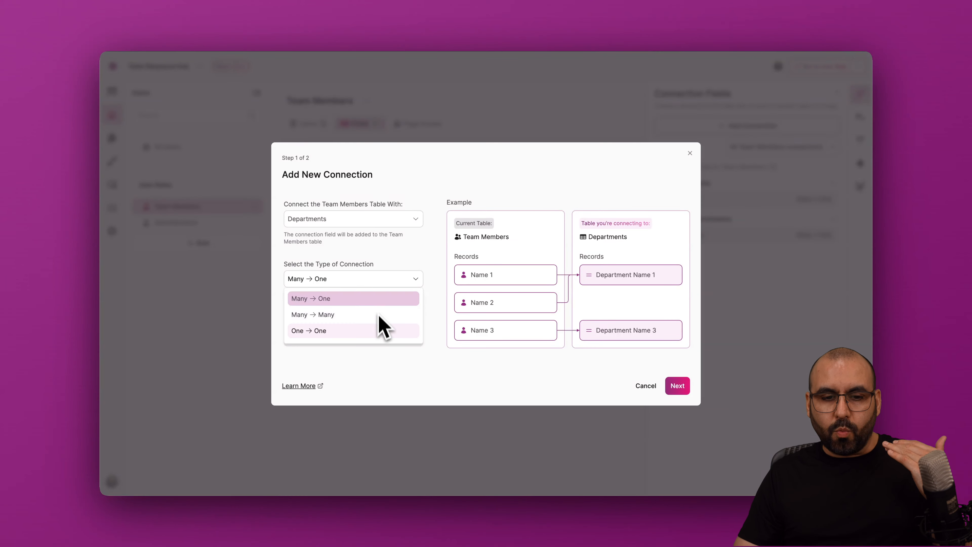
left_click(385, 354)
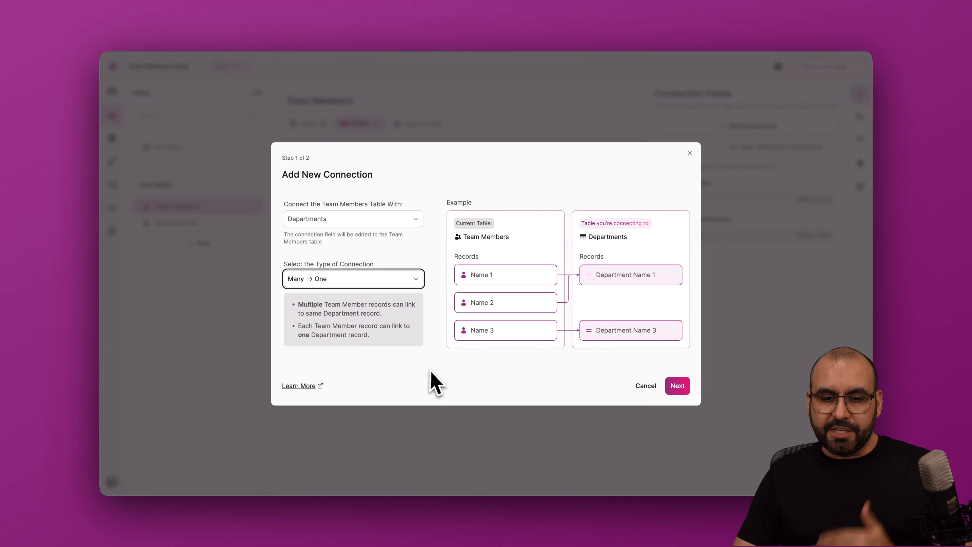
left_click(646, 387)
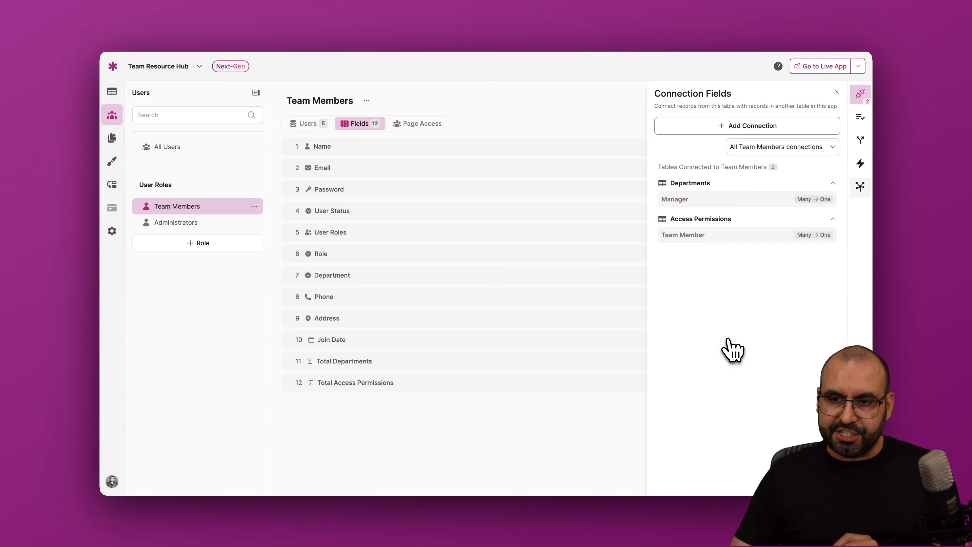
- Examine the validation rules, conditional rules and tasks of the Team Members role
left_click(861, 119)
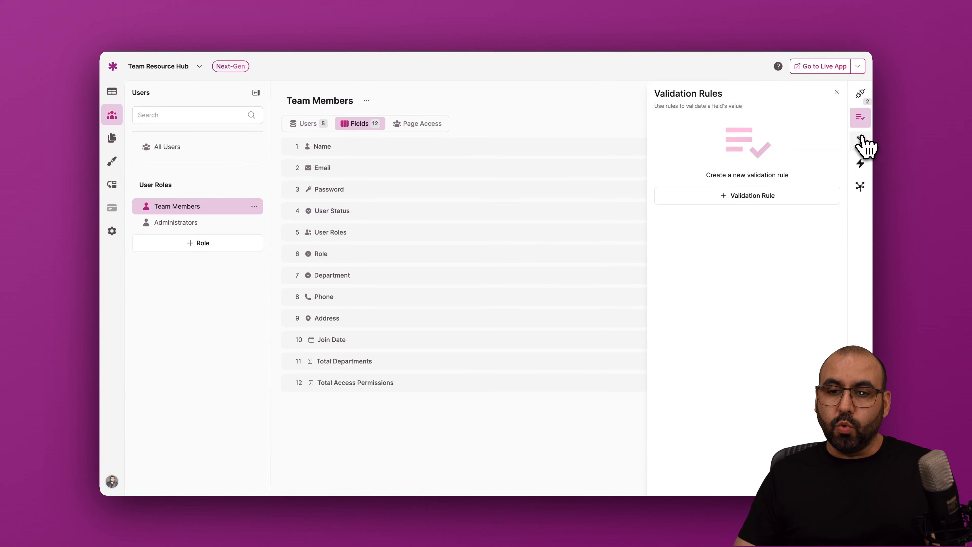
left_click(862, 141)
left_click(860, 163)
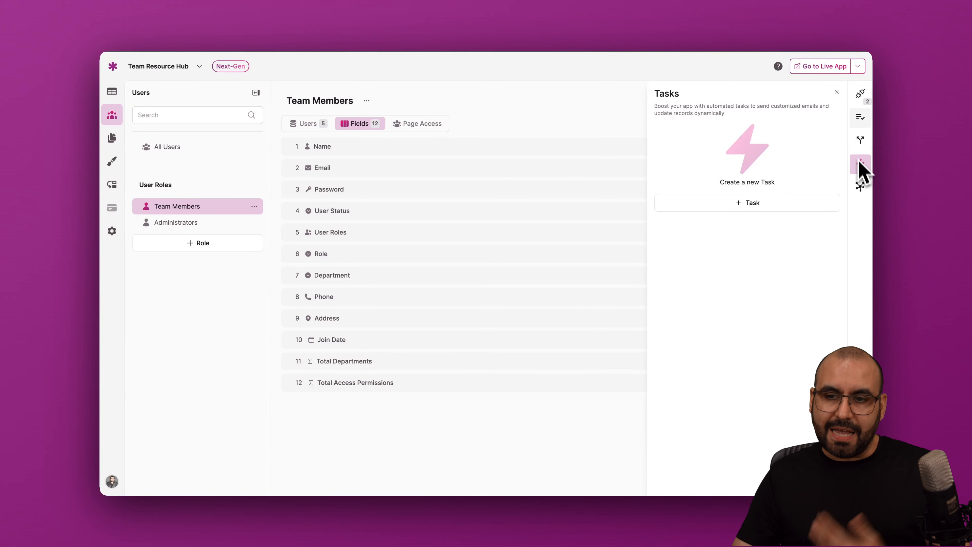
left_click(837, 92)
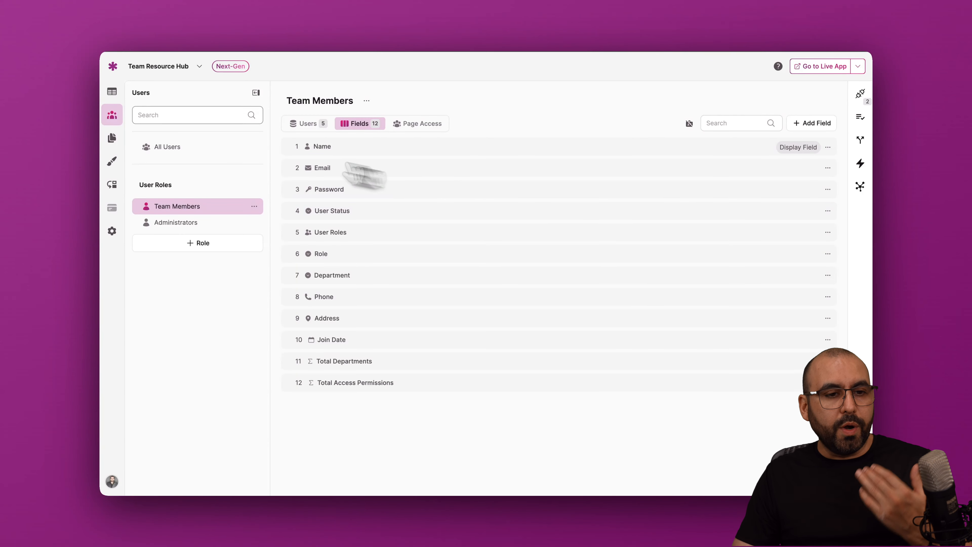
- Open the app's tables and examine the data sources available for adding a new table
left_click(112, 92)
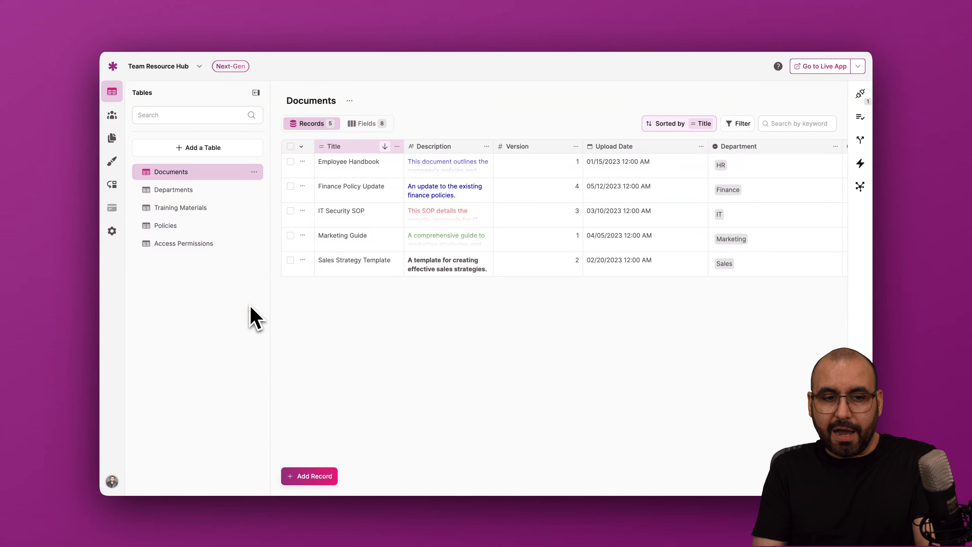
left_click(203, 151)
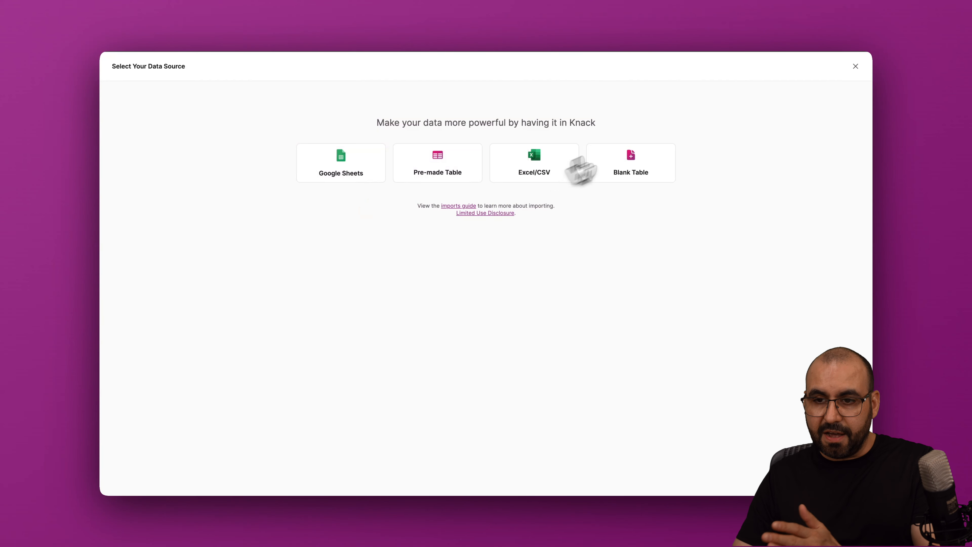
left_click(855, 67)
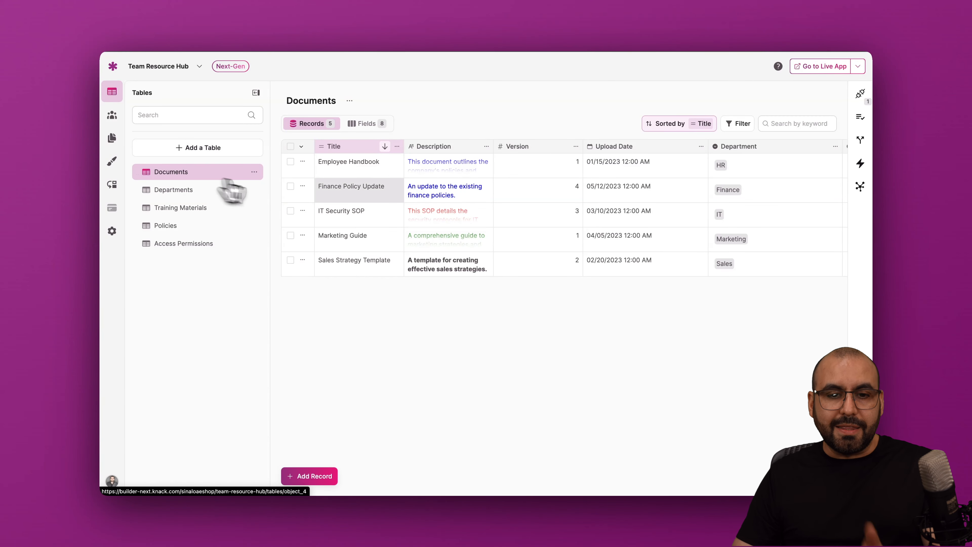
- Examine the Documents table's fields, the data types available for a new field, and the Department field's options
left_click(366, 124)
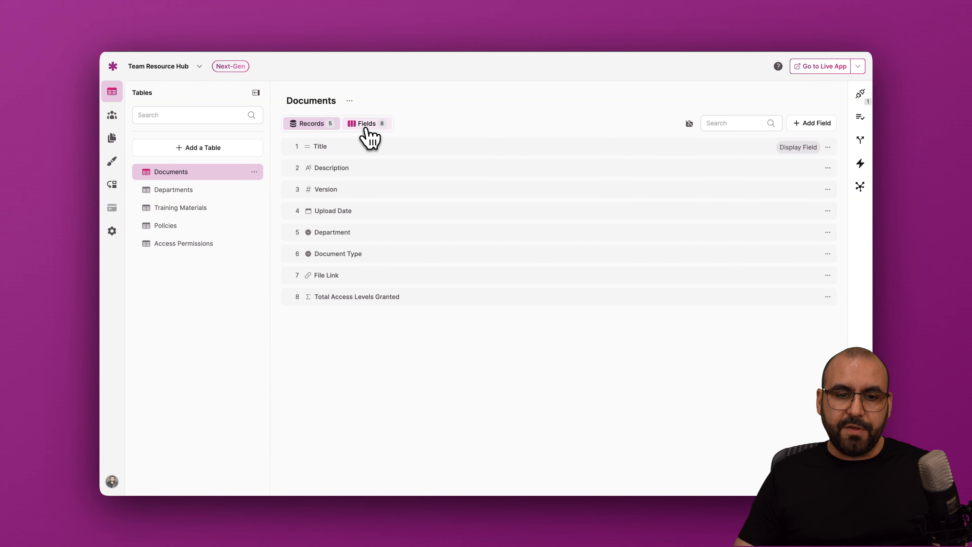
left_click(811, 123)
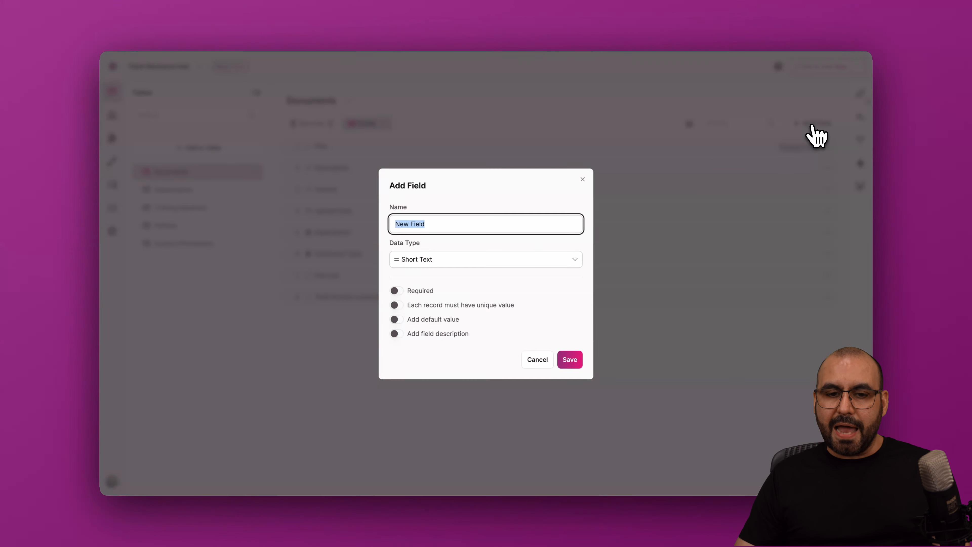
left_click(466, 260)
scroll(471, 364, "down", 3)
scroll(466, 357, "down", 8)
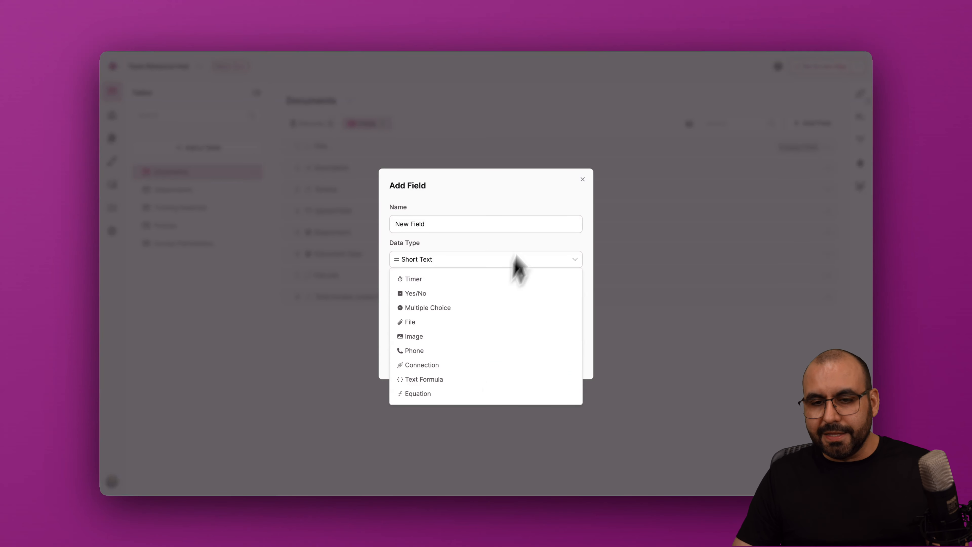
left_click(583, 179)
left_click(583, 179)
left_click(828, 233)
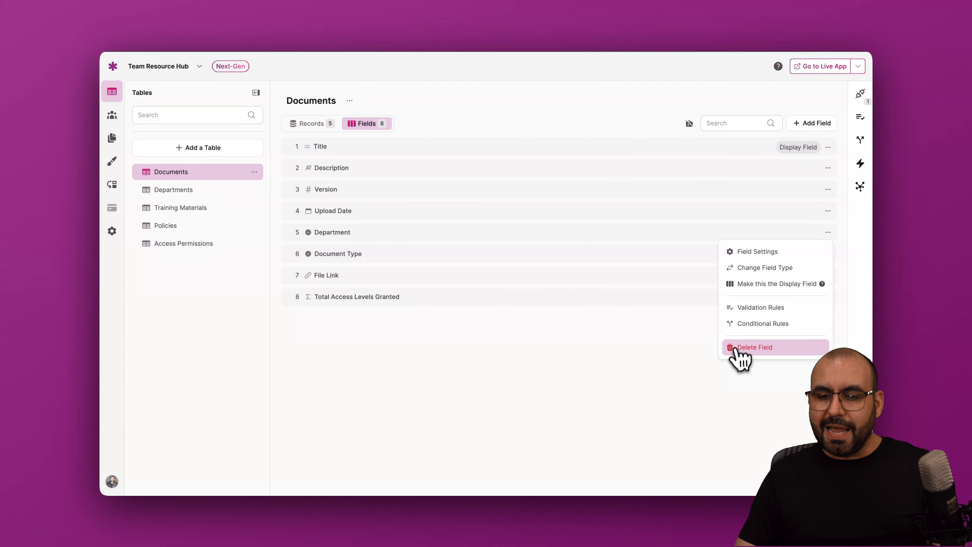
left_click(689, 358)
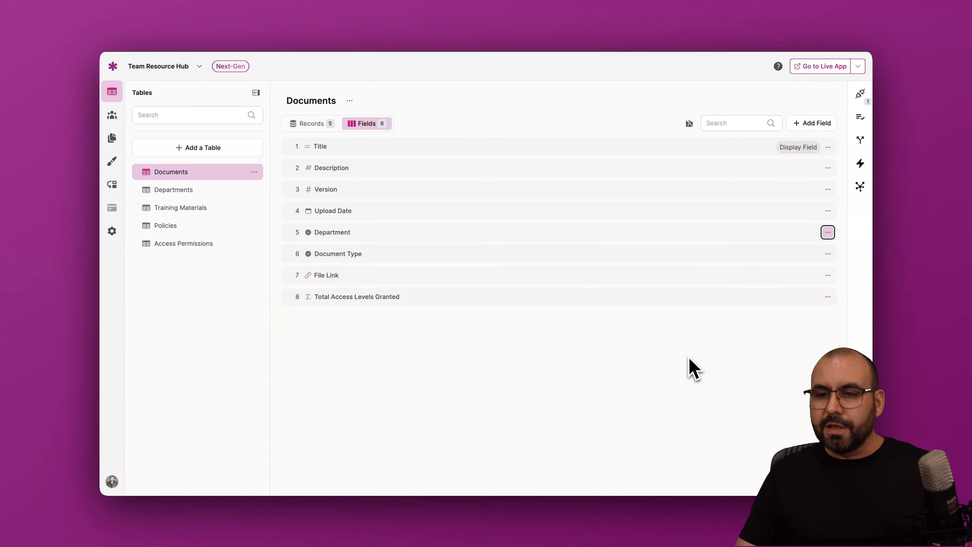
- Examine the Documents table's connections and the tables it can be connected with, without adding a connection
left_click(860, 95)
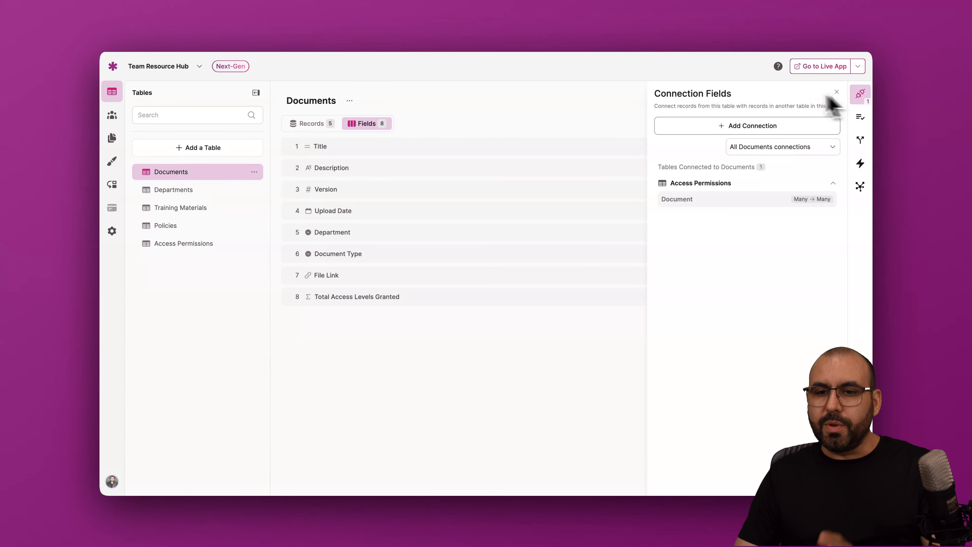
left_click(701, 128)
left_click(368, 221)
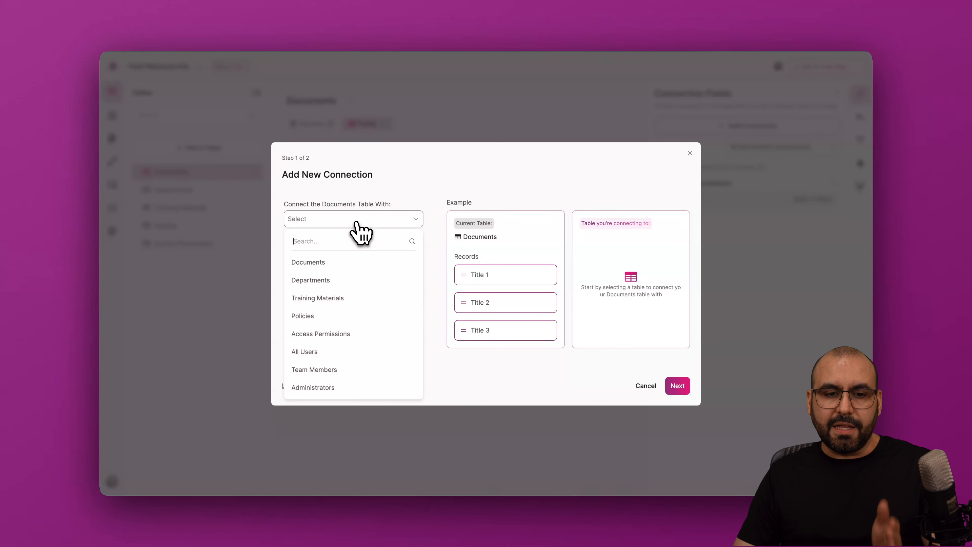
left_click(646, 386)
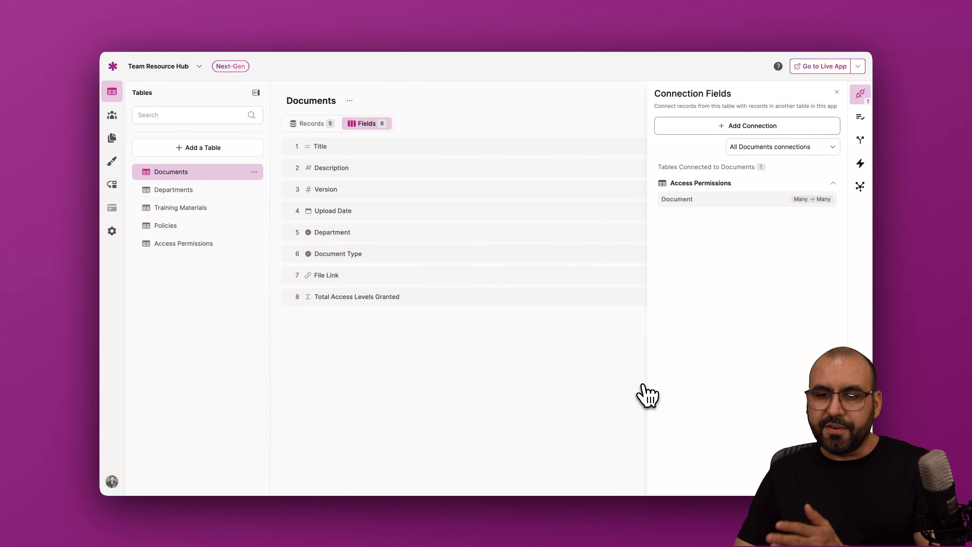
- Examine the validation rules, conditional rules and tasks of the Documents table
left_click(861, 118)
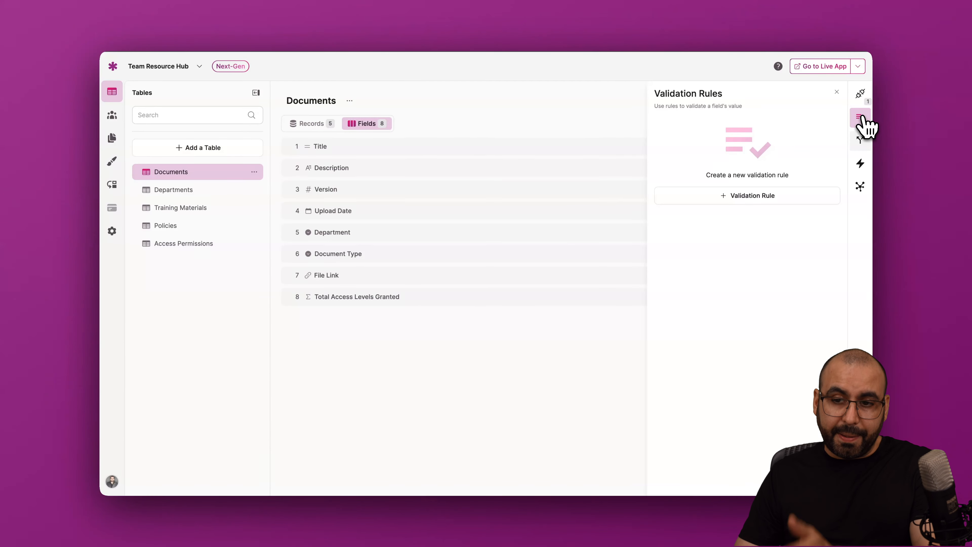
left_click(860, 139)
left_click(862, 164)
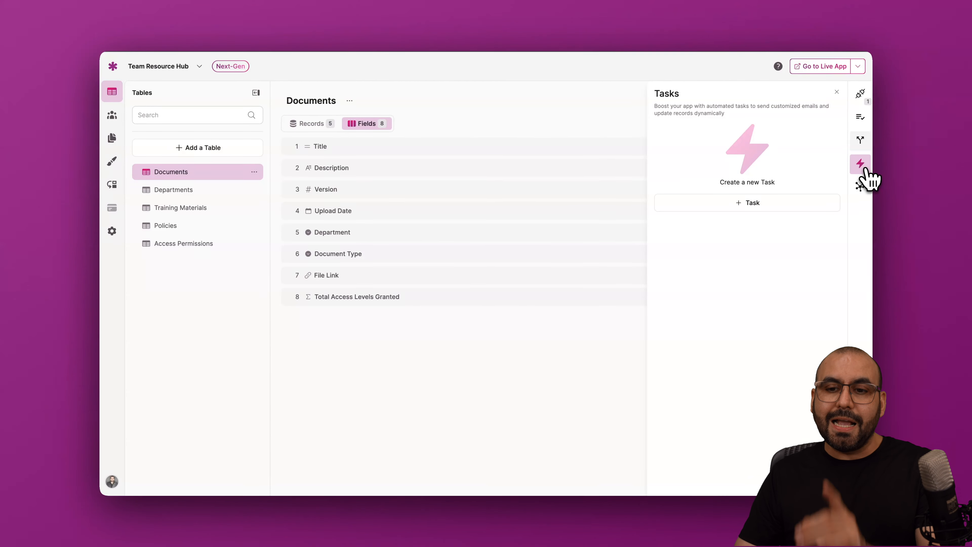
left_click(837, 92)
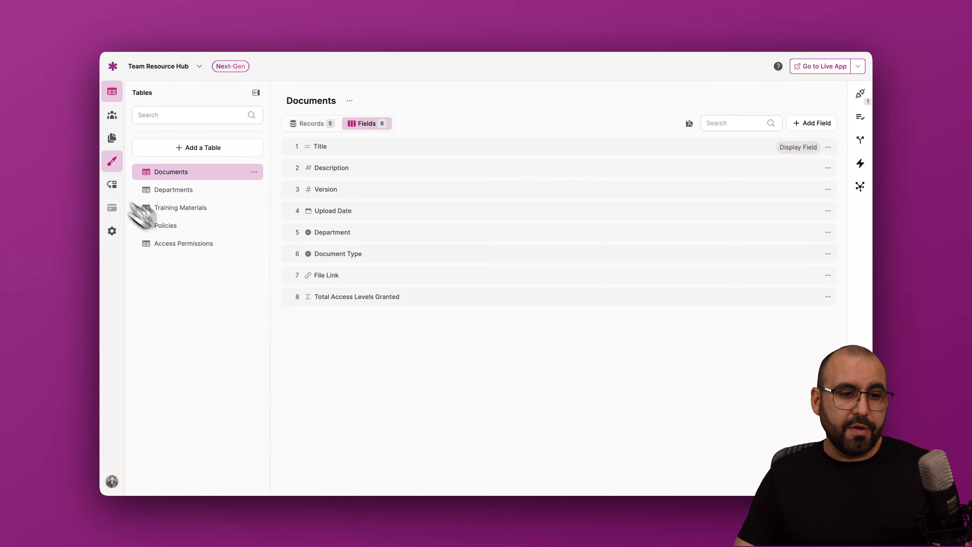
- Examine the style settings of My Custom Theme, including font, action links and labels, and its layout settings
left_click(112, 161)
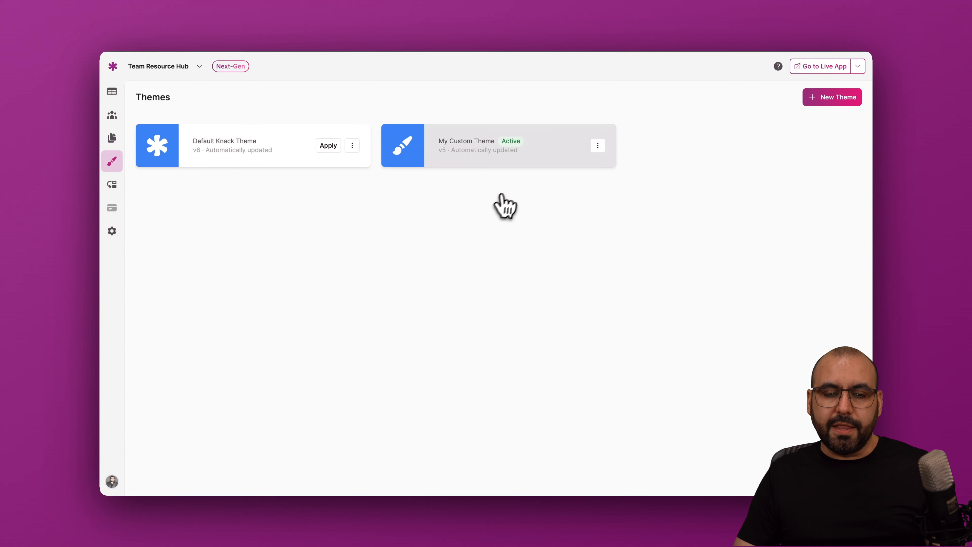
left_click(484, 152)
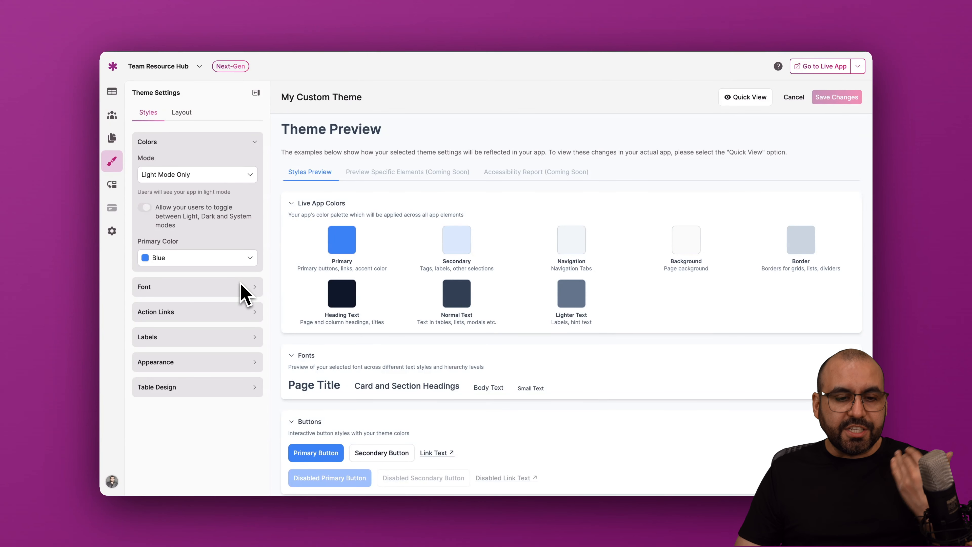
left_click(254, 288)
left_click(254, 337)
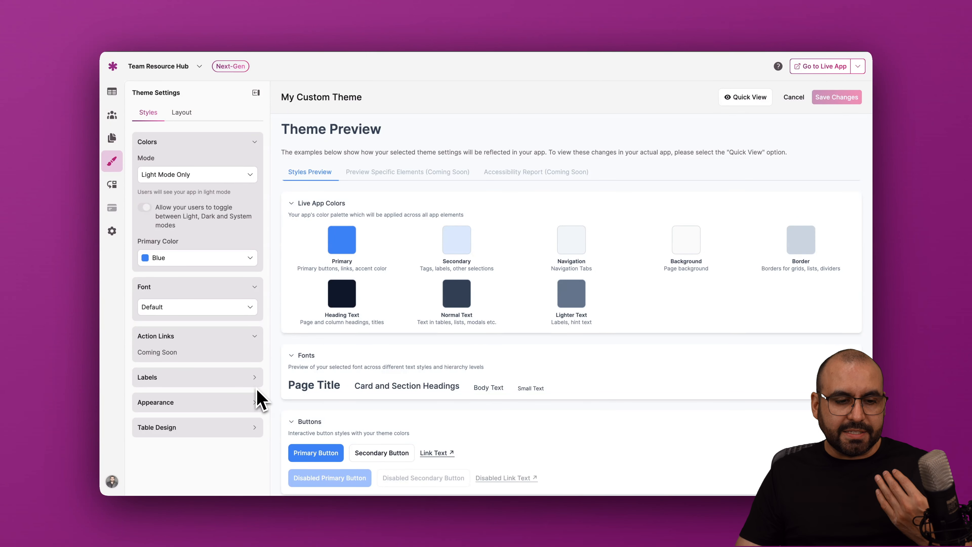
left_click(257, 379)
left_click(182, 115)
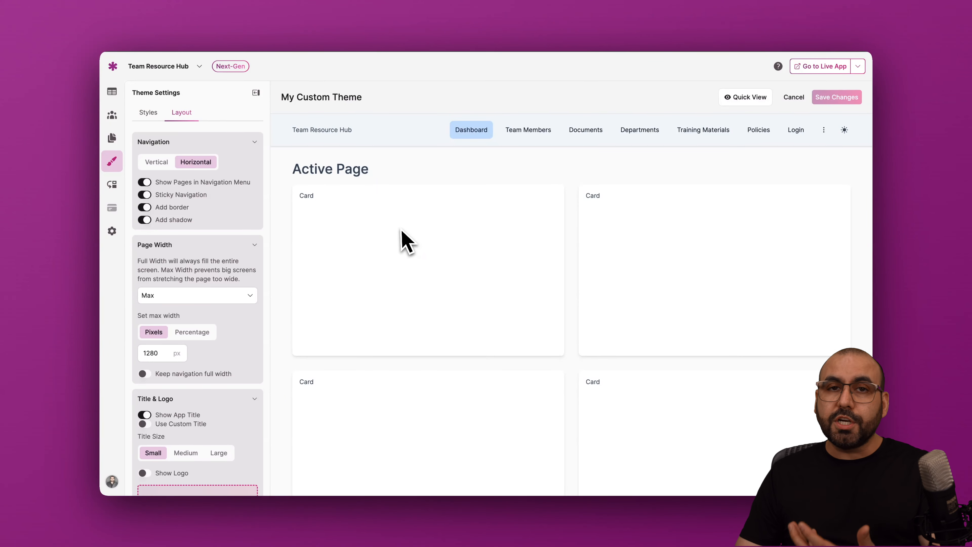
- Examine the Flows templates and the app's general settings, and return to the Documents table's records
left_click(115, 185)
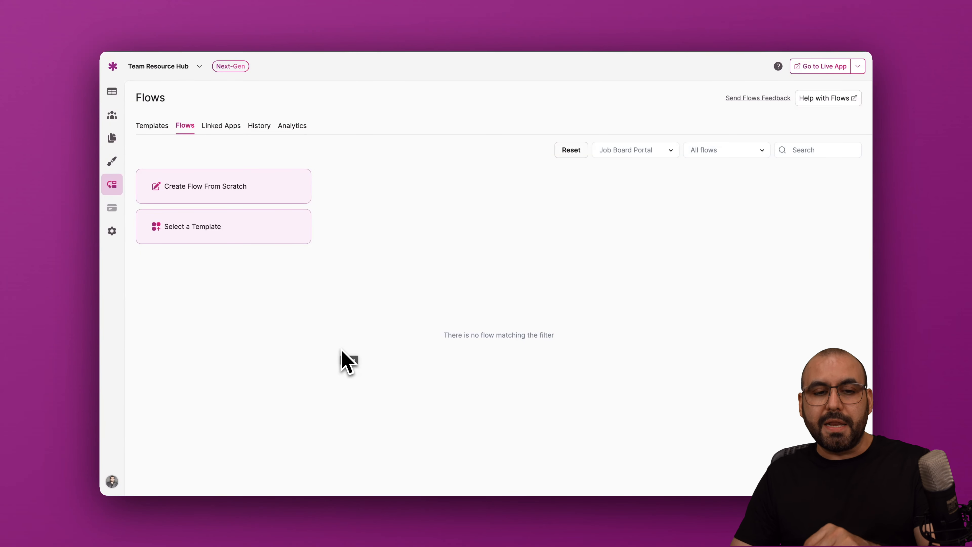
left_click(200, 232)
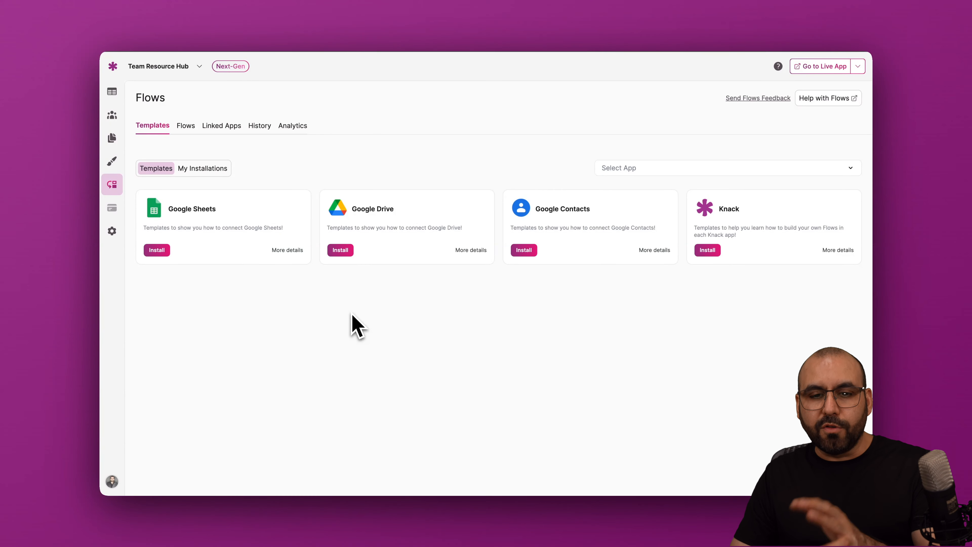
left_click(112, 231)
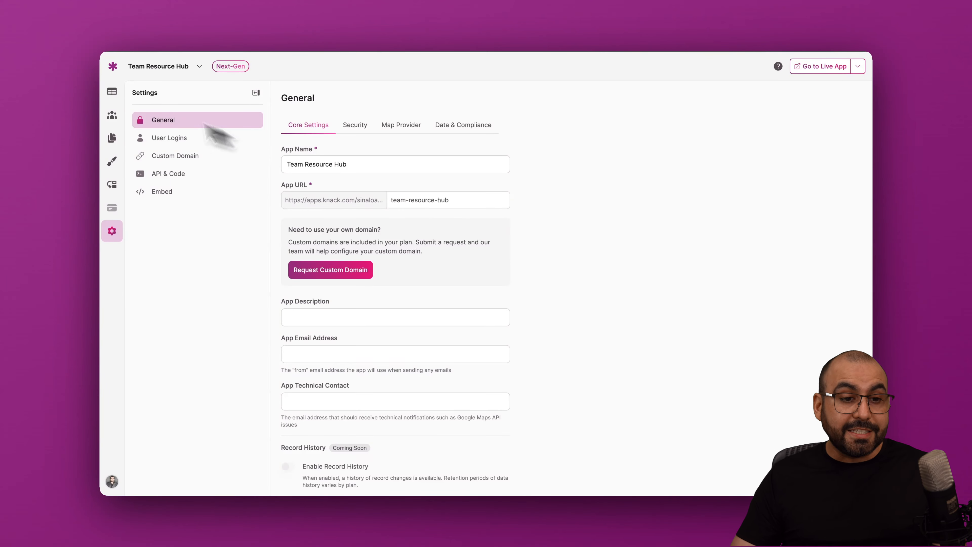
left_click(112, 92)
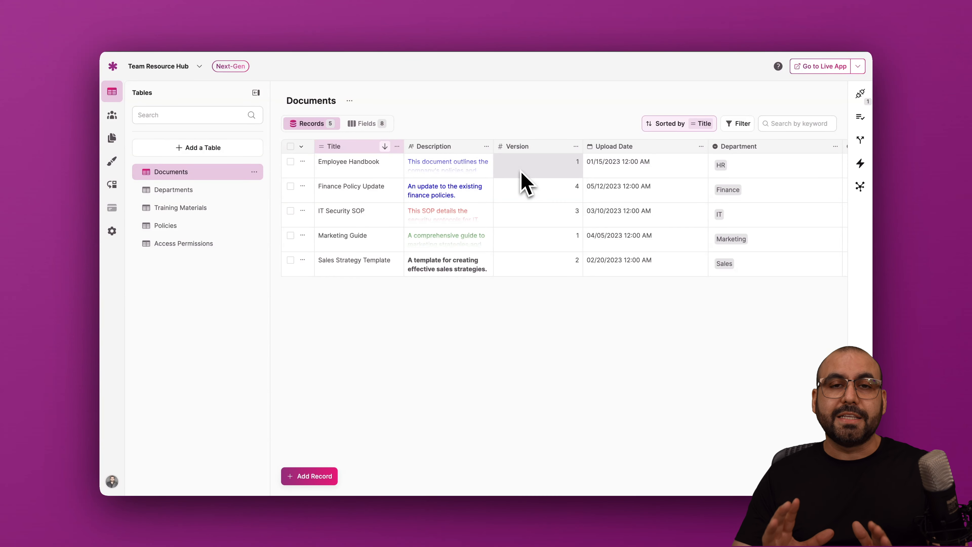